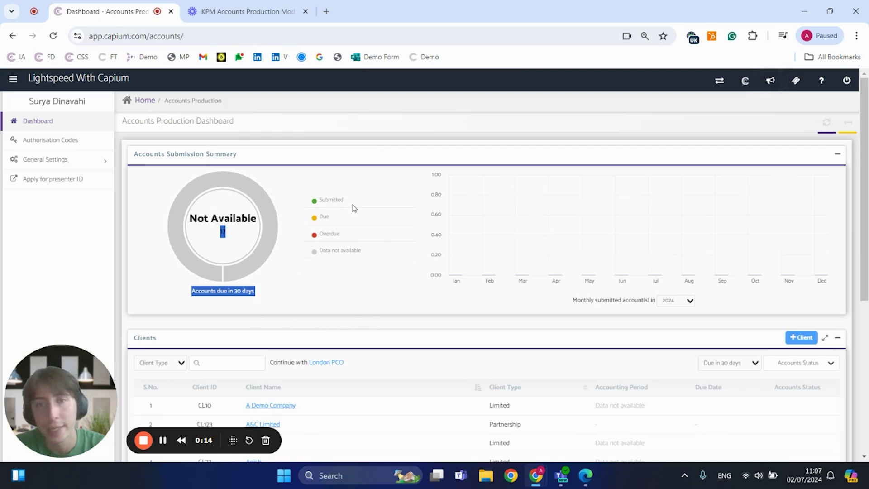
Review the Accounts Production dashboard chart and the list of other Capium apps.
drag(319, 217, 325, 236)
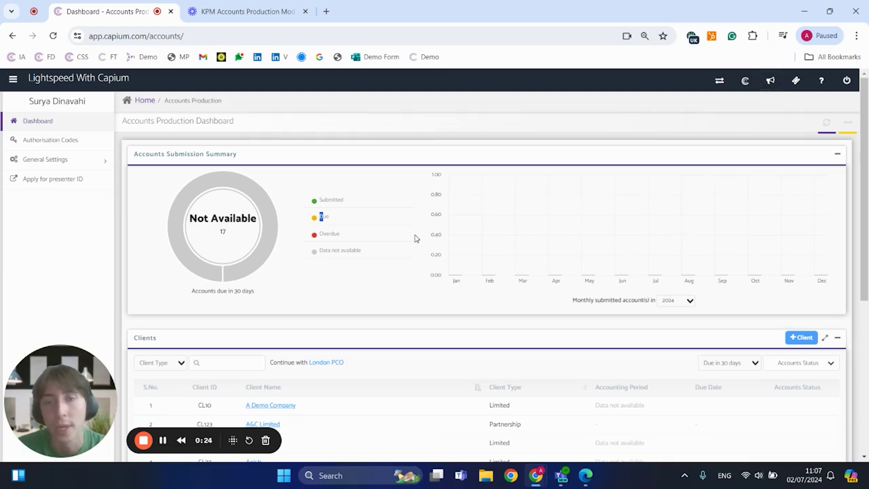
scroll(398, 236, down, 5)
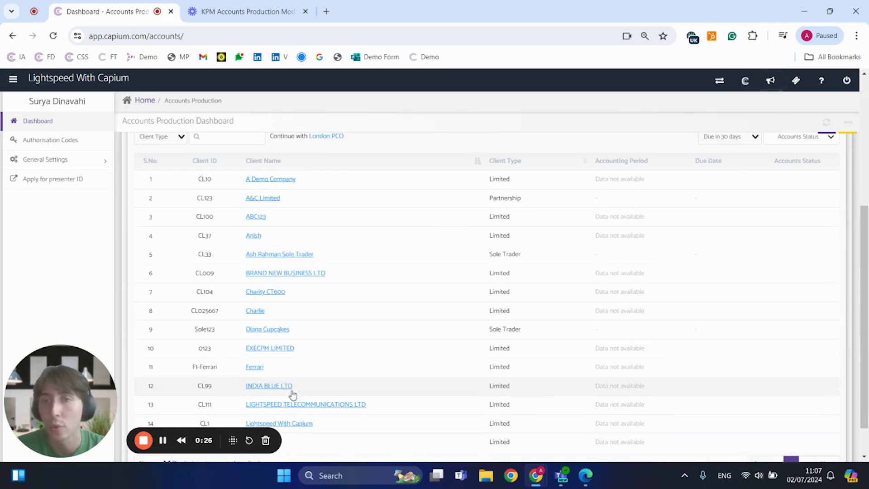
scroll(400, 236, up, 3)
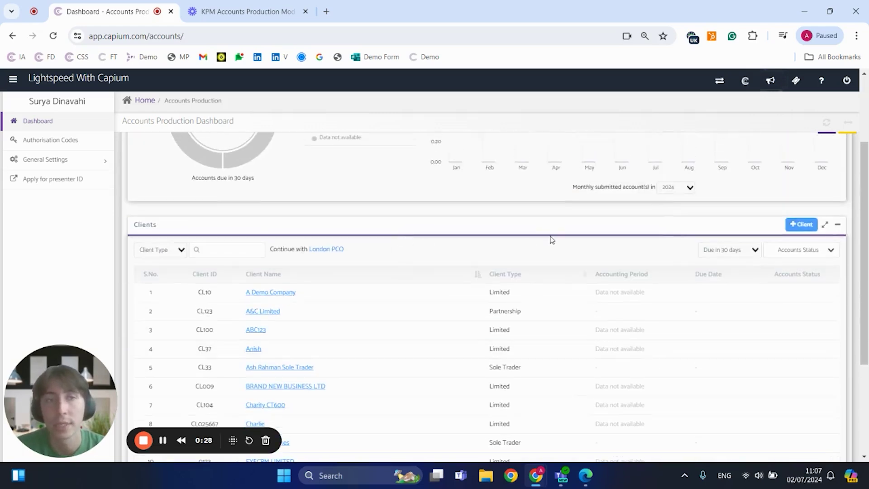
scroll(551, 239, up, 3)
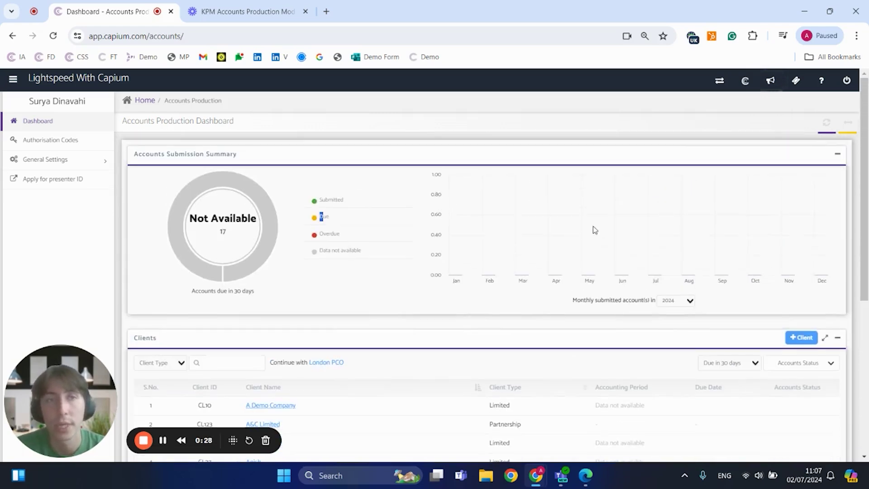
click(745, 81)
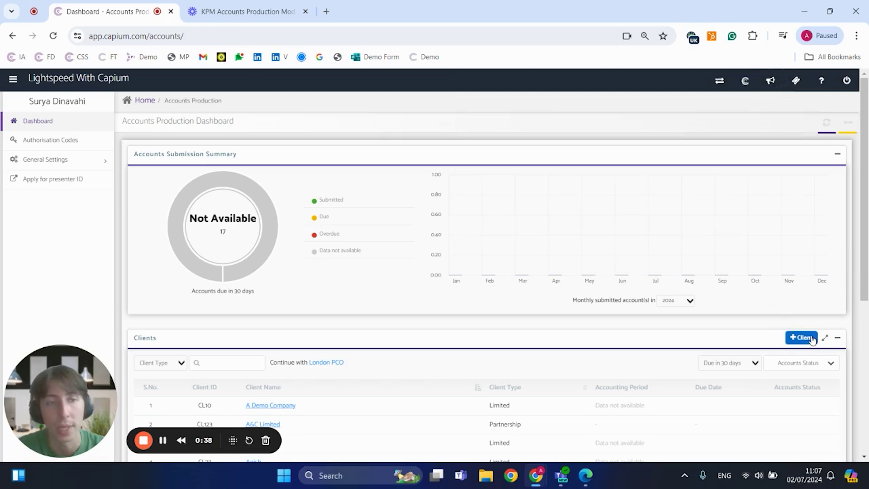
scroll(362, 313, down, 1)
scroll(361, 307, down, 3)
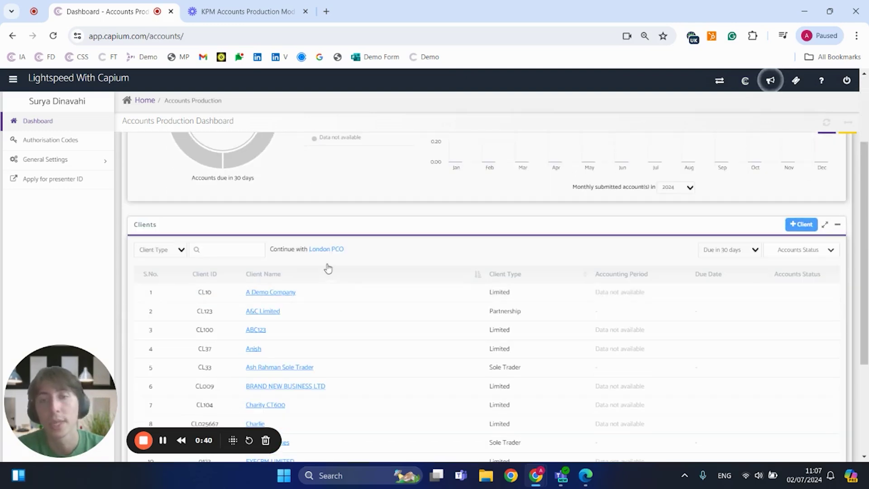
Open the London PCO client dashboard and look over its details and reports.
click(327, 249)
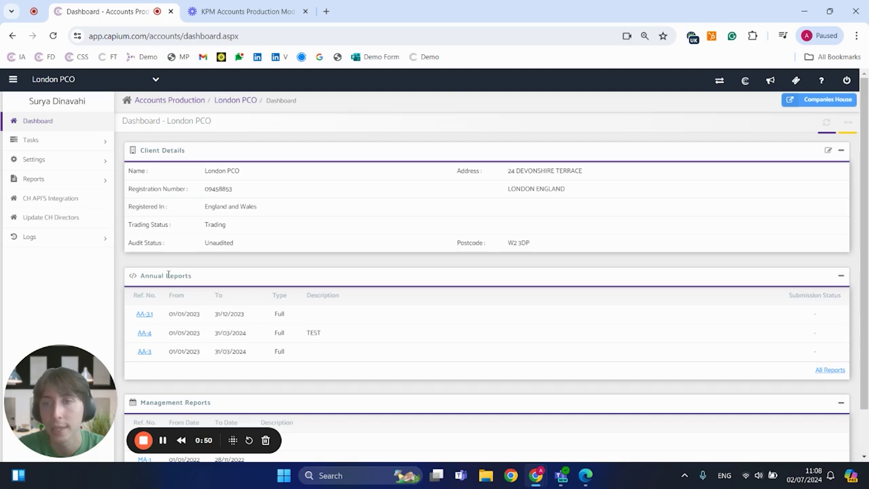
scroll(240, 273, down, 1)
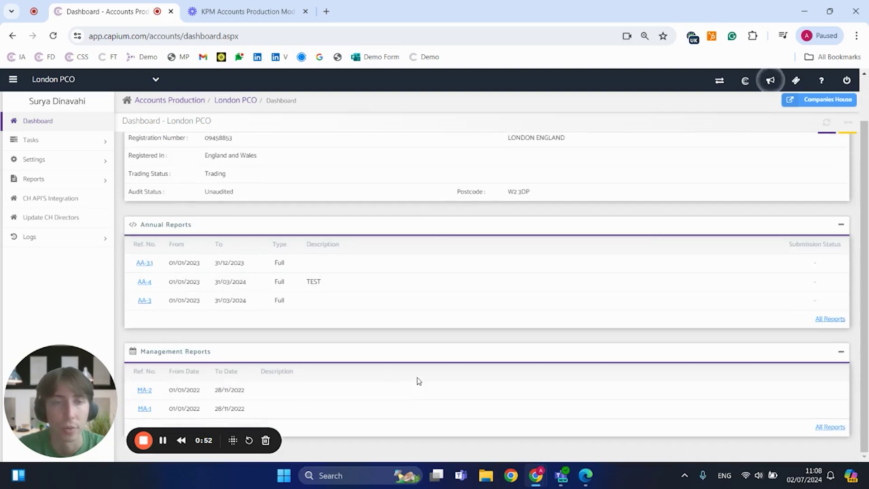
scroll(366, 224, up, 1)
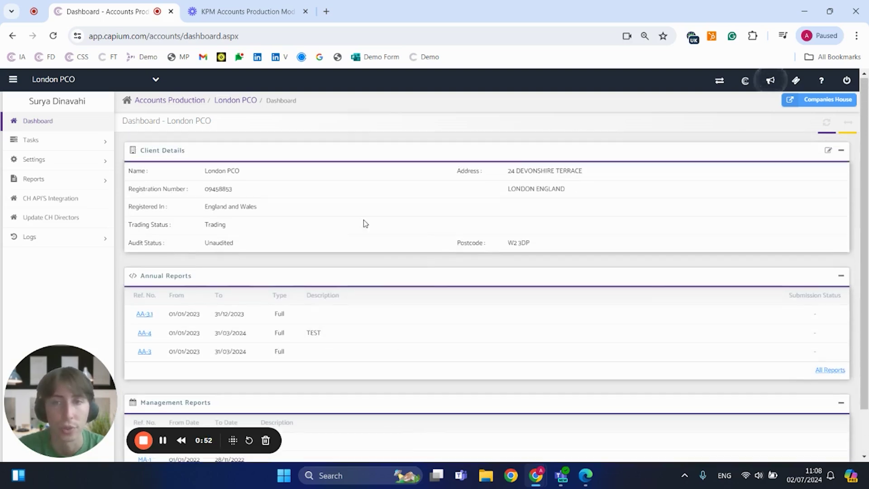
Browse the Tasks and Reports sidebar sections, then open London PCO's Trial Balance list.
click(71, 147)
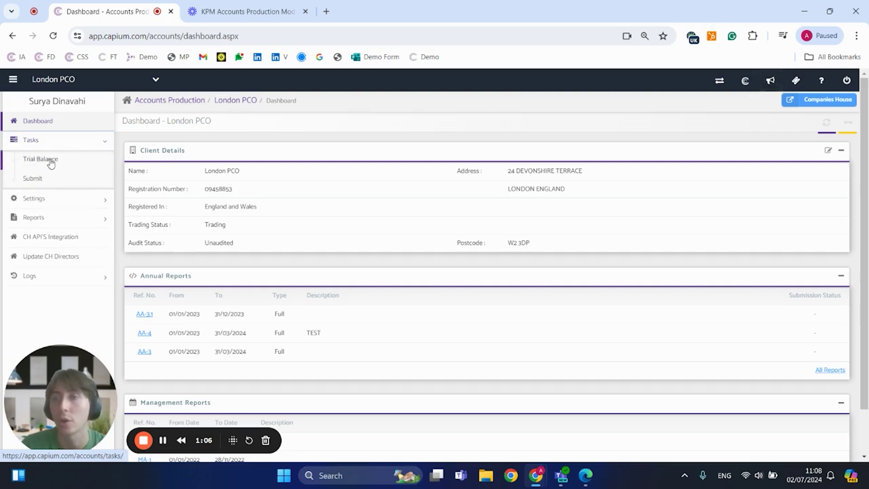
click(62, 142)
click(41, 182)
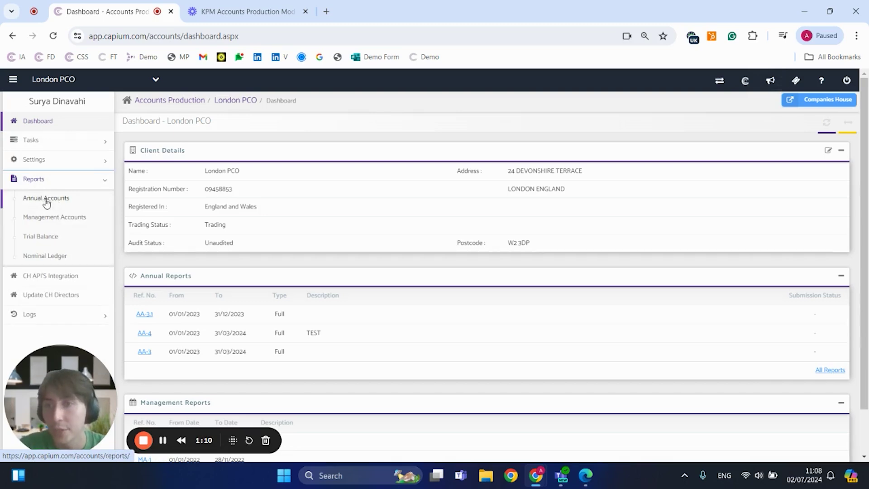
click(36, 179)
click(55, 144)
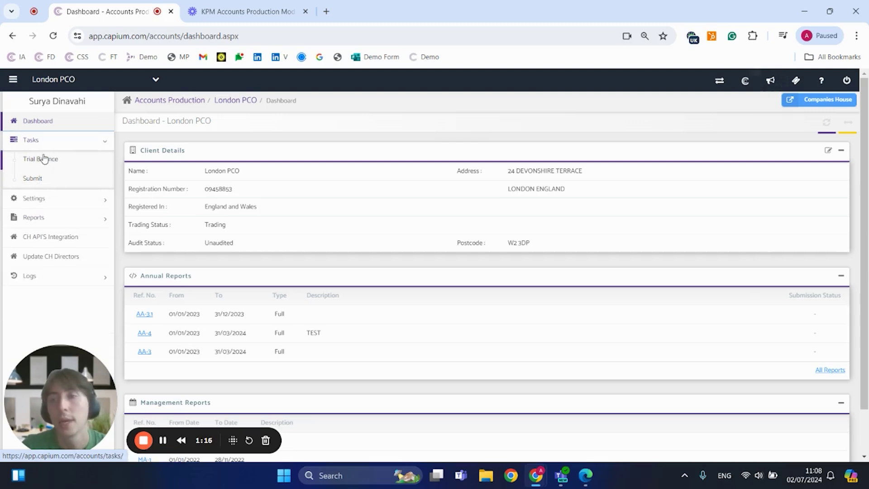
click(42, 161)
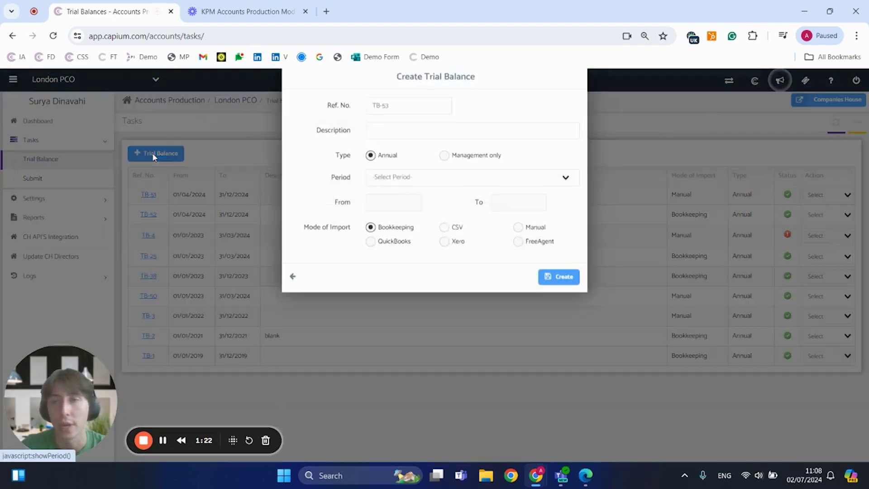
Start trial balance TB-53 as Annual for the 01/04/2024 - 31/12/2024 period.
click(153, 156)
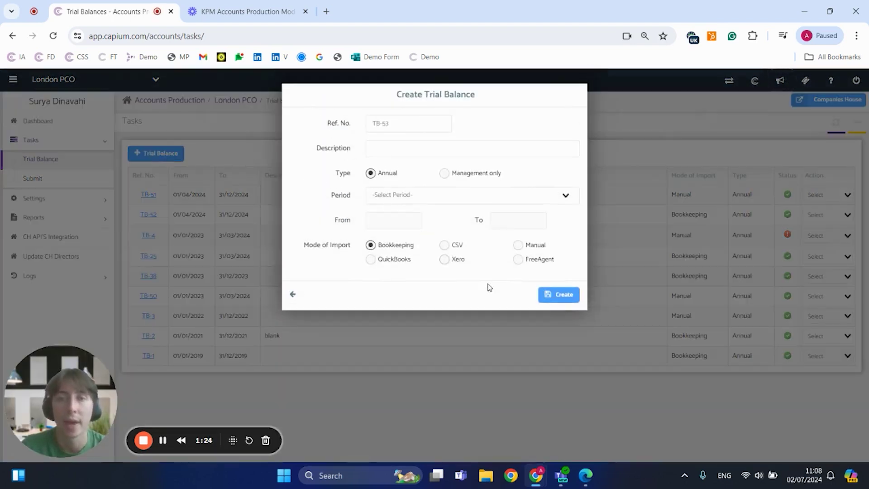
drag(319, 133, 360, 130)
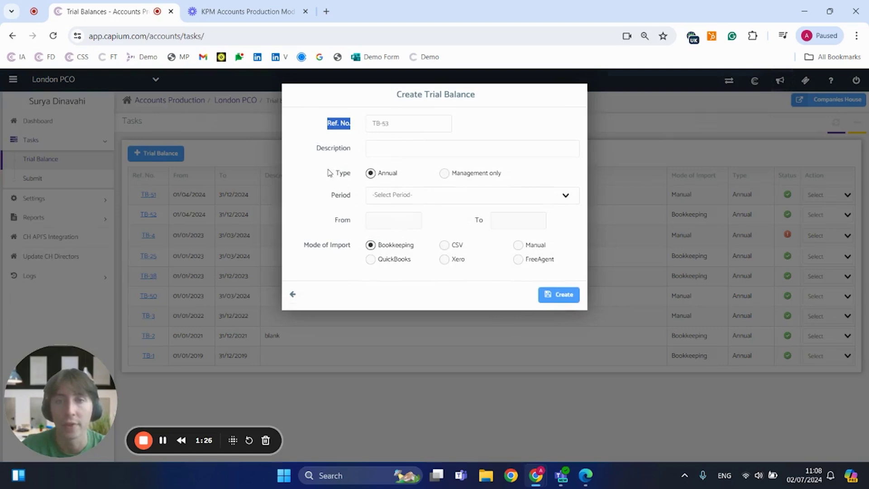
drag(313, 155, 369, 175)
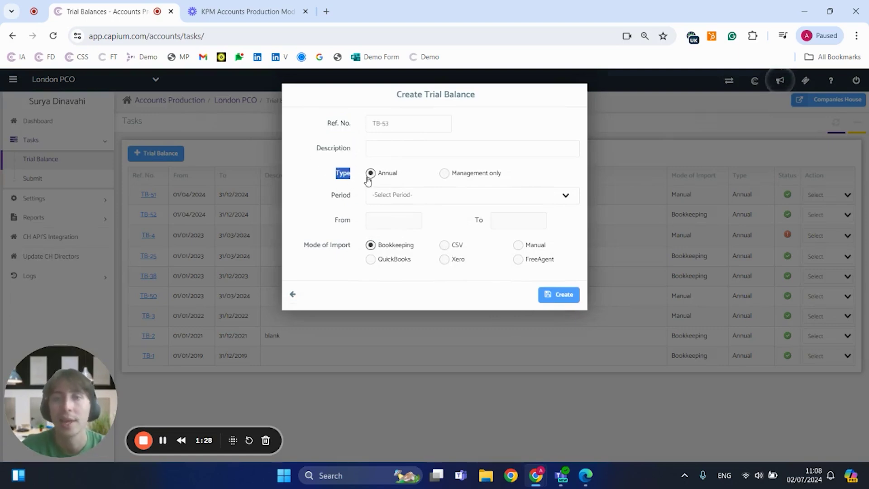
click(445, 174)
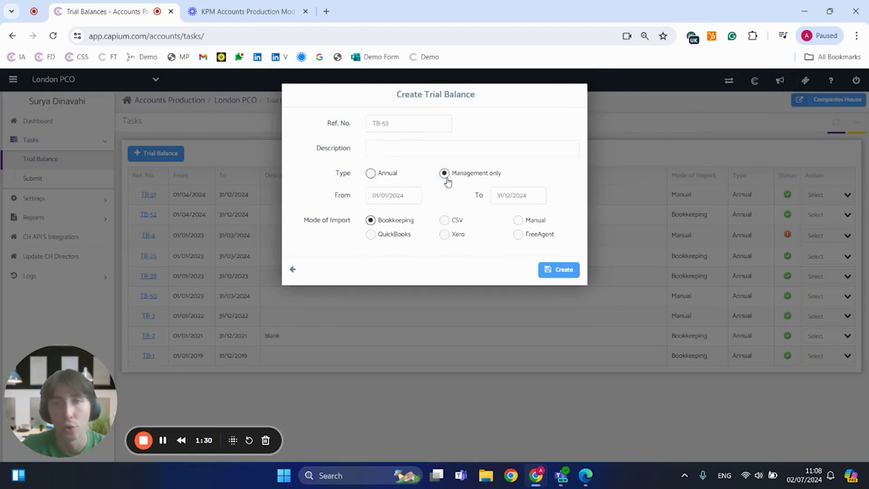
click(370, 174)
click(393, 201)
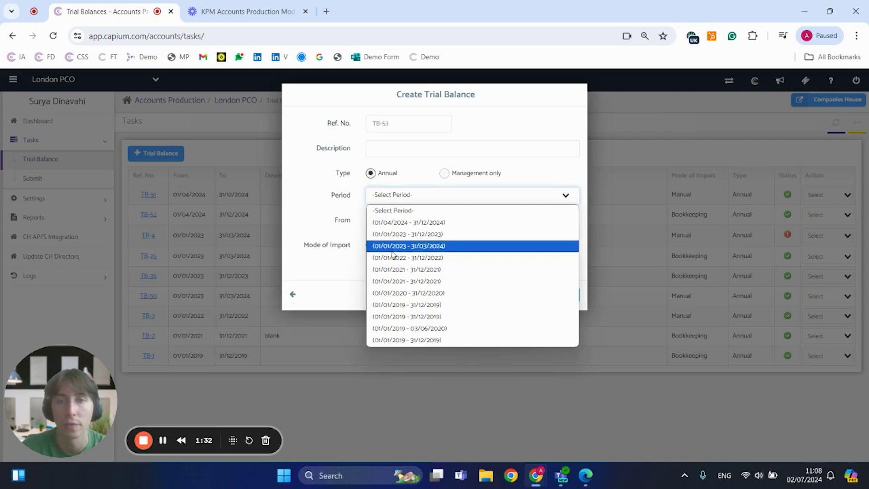
click(451, 223)
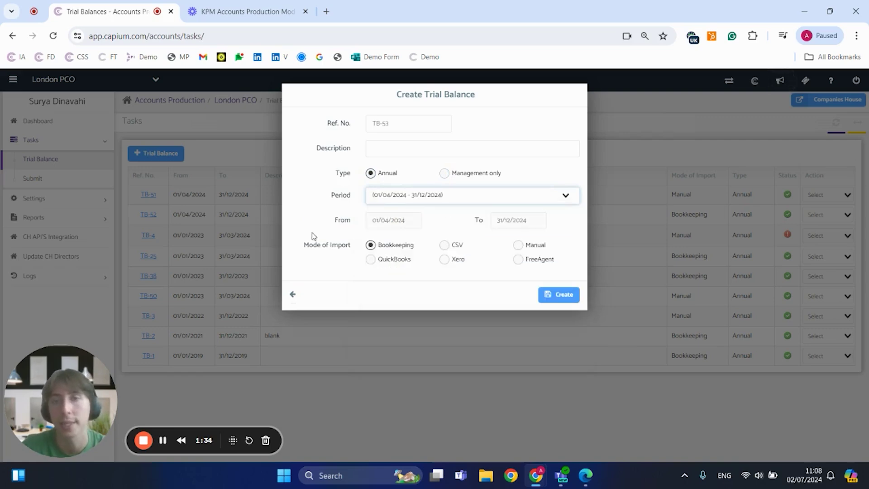
Compare the import modes (QuickBooks, Xero, FreeAgent, CSV, Manual) and choose Bookkeeping.
drag(301, 249, 355, 252)
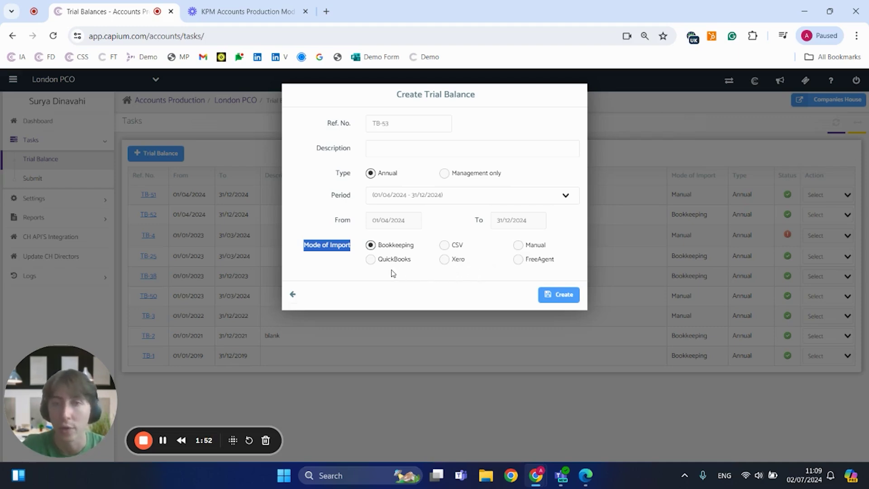
click(371, 260)
click(445, 260)
click(518, 261)
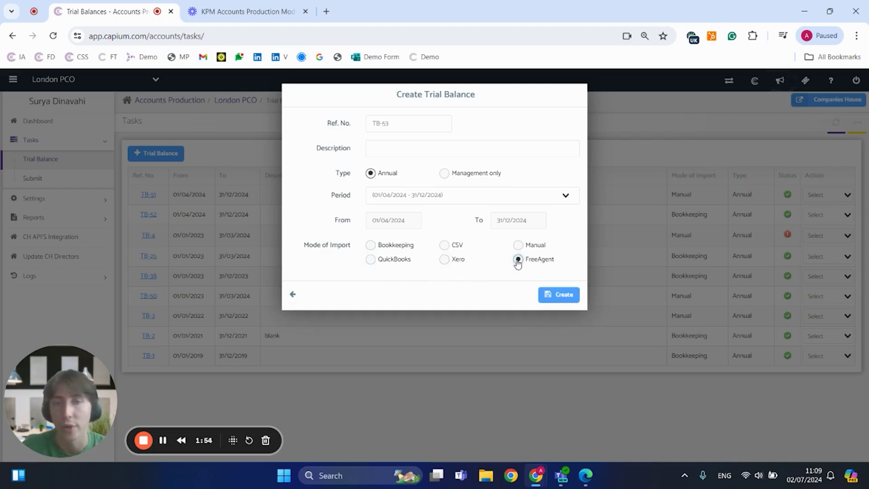
click(452, 249)
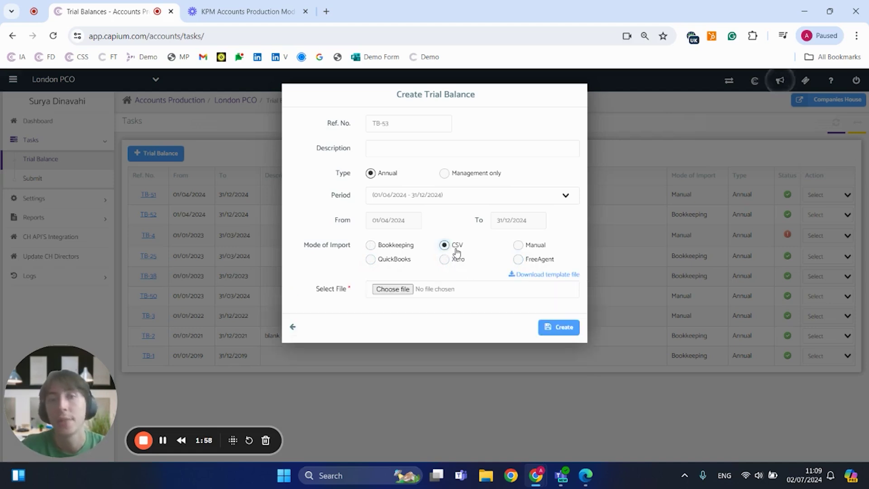
double_click(454, 248)
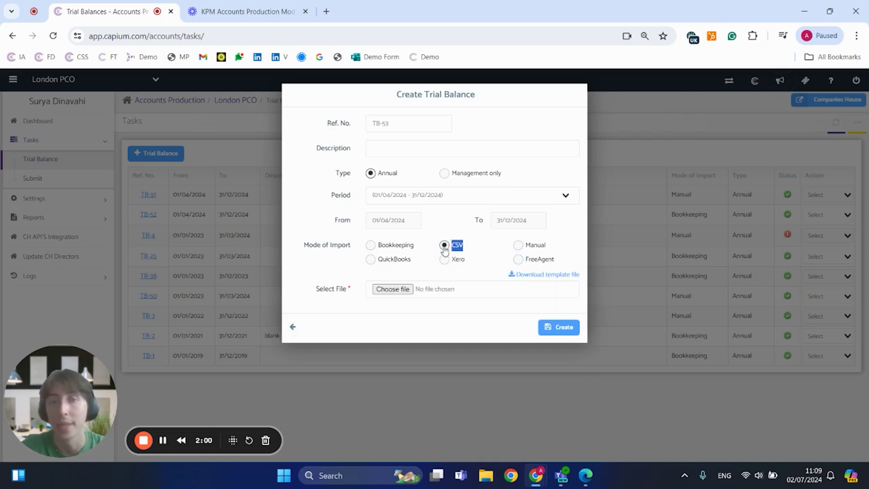
click(527, 247)
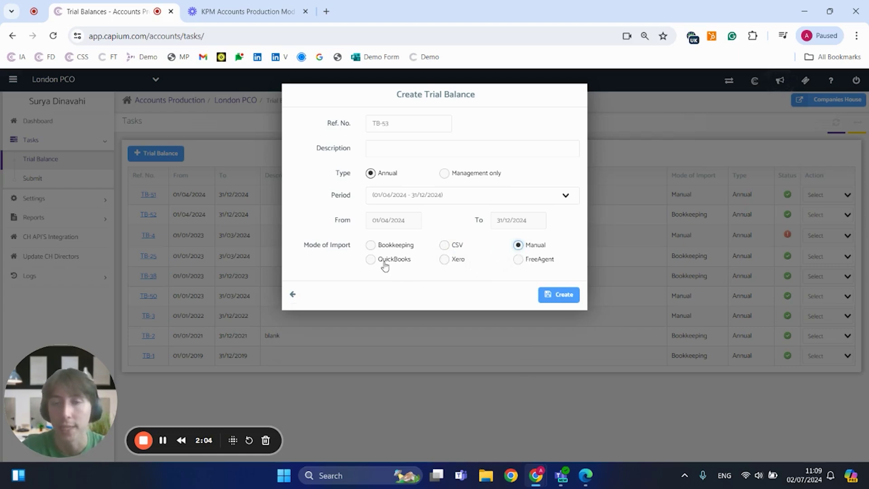
click(371, 245)
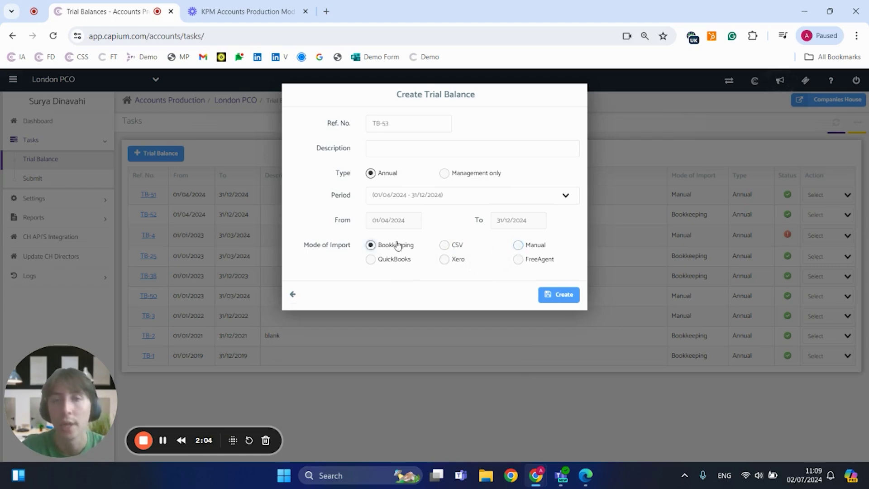
Create TB-53, confirm it is Balanced at £1692419.99, and expand the Reports section.
click(559, 295)
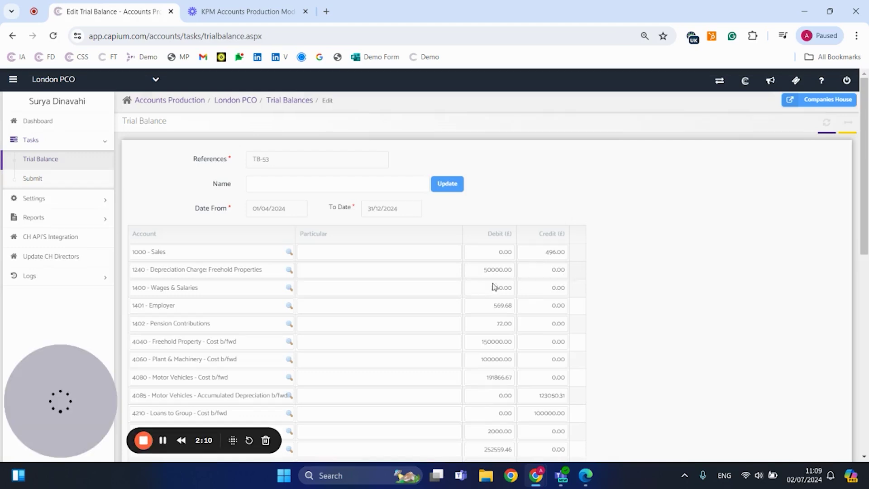
scroll(379, 281, down, 1)
scroll(503, 243, down, 4)
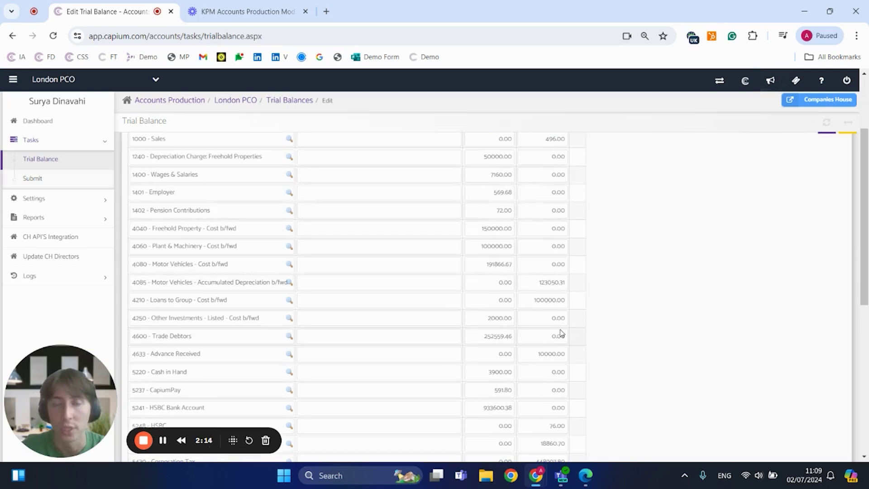
scroll(531, 231, down, 10)
scroll(553, 321, down, 5)
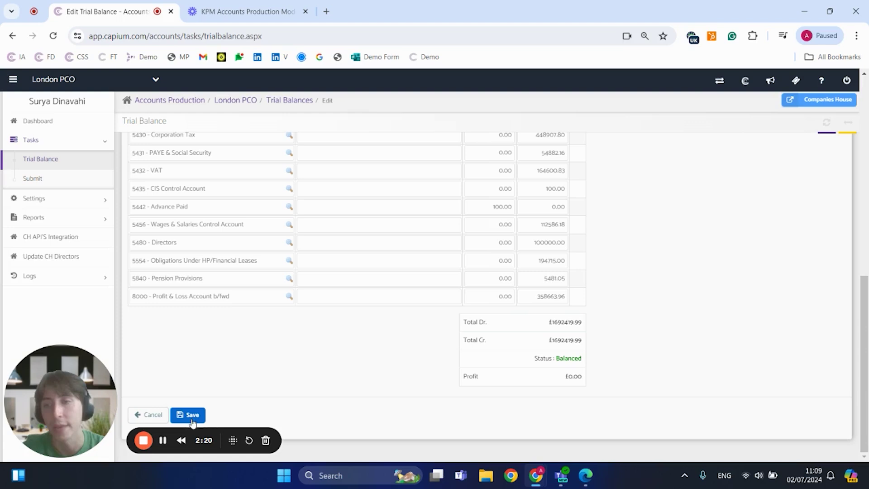
click(52, 142)
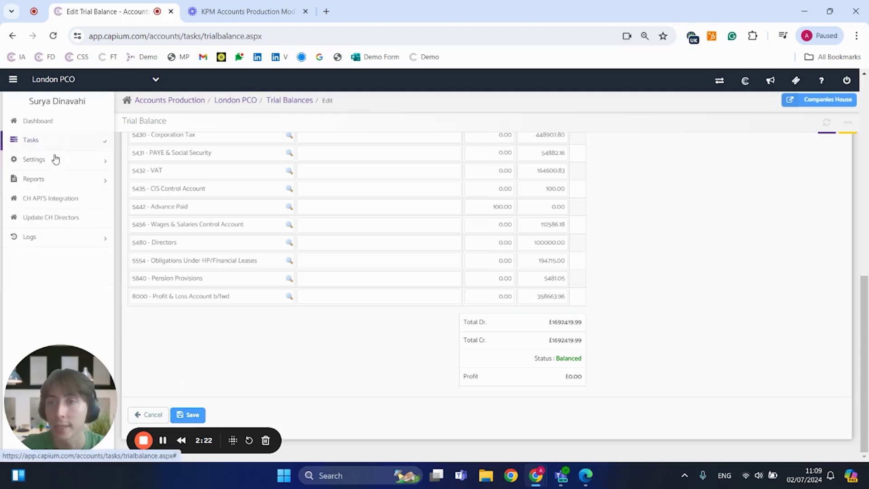
click(50, 182)
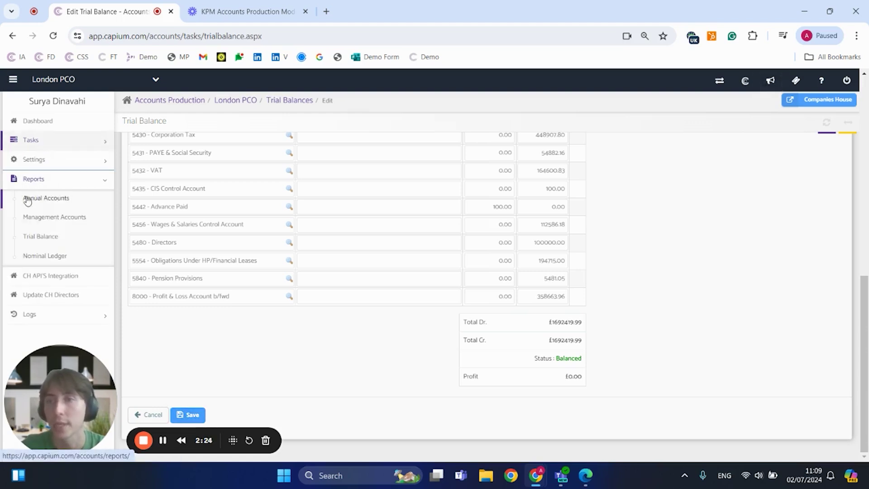
Start new Annual Accounts report AA-7 and review its Ref. No., Description and Report Type fields.
click(43, 200)
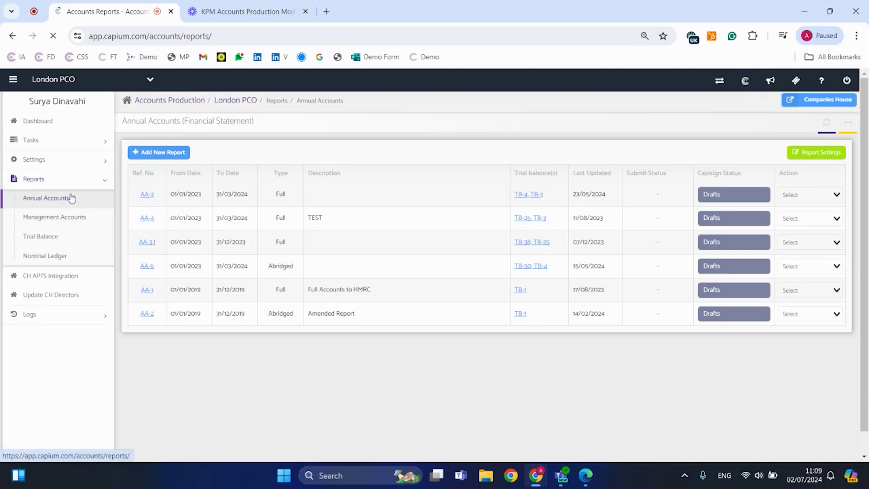
click(170, 152)
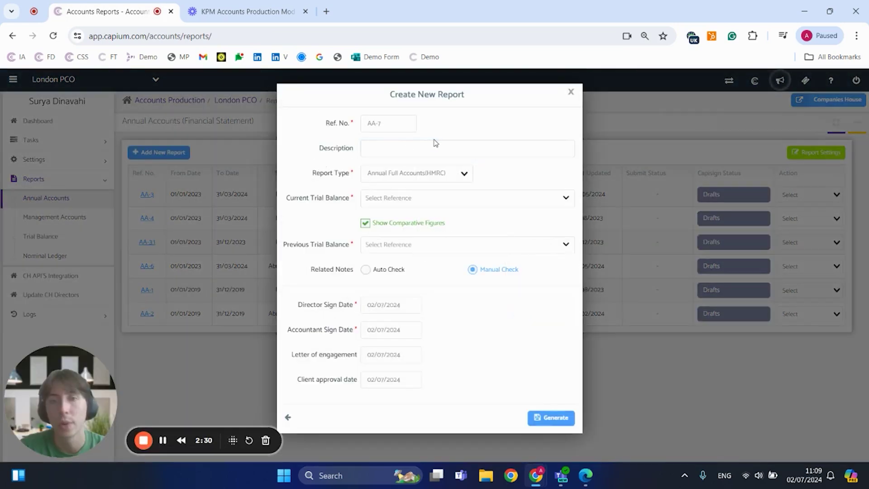
drag(320, 128, 357, 127)
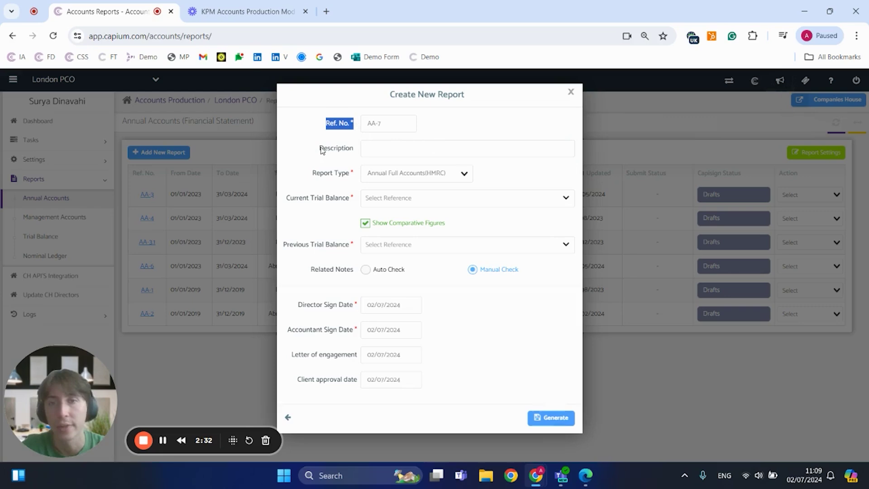
drag(318, 148, 369, 144)
drag(310, 176, 362, 176)
Keep Annual Full Accounts(HMRC), use the 01/04/2024 - 31/12/2024 trial balance, and drop comparative figures.
click(388, 174)
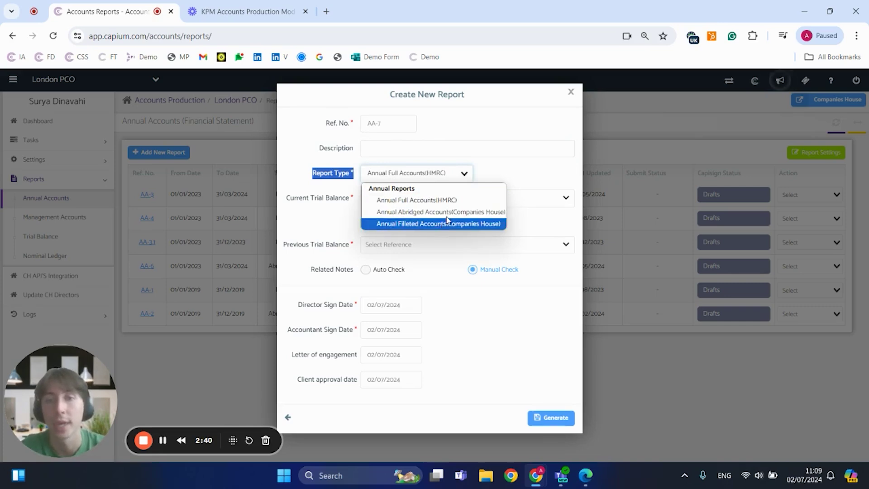
click(447, 200)
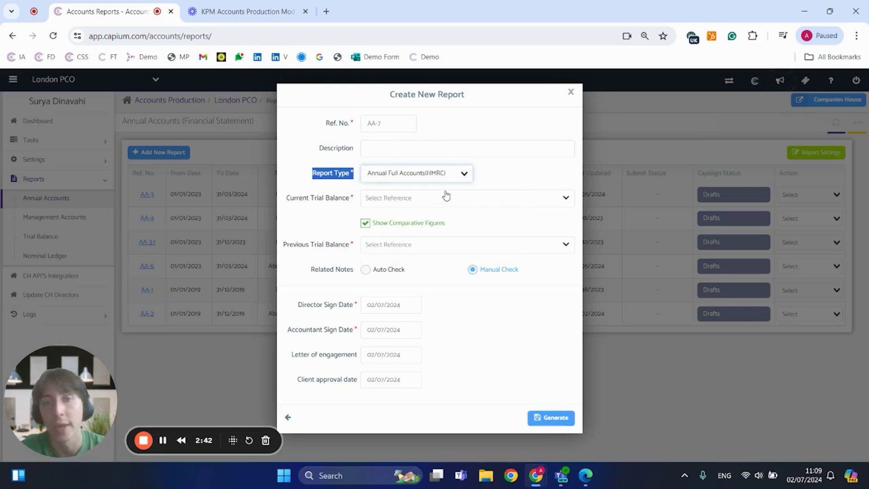
click(446, 197)
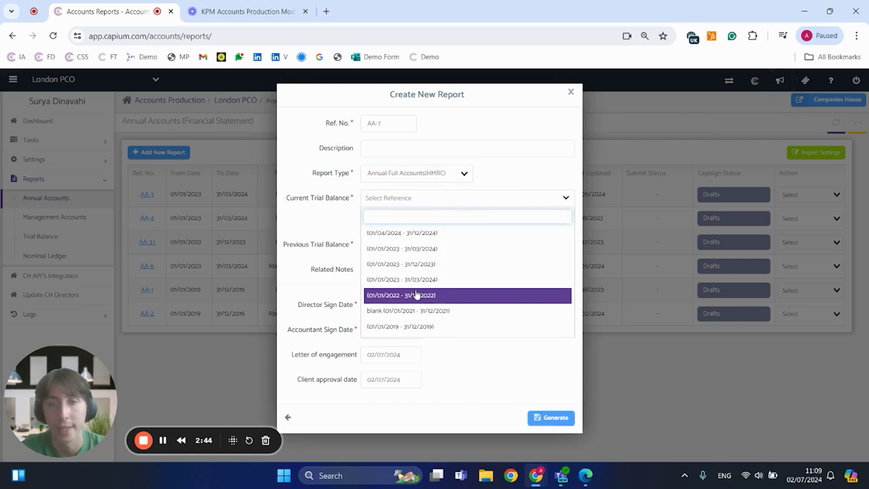
click(441, 233)
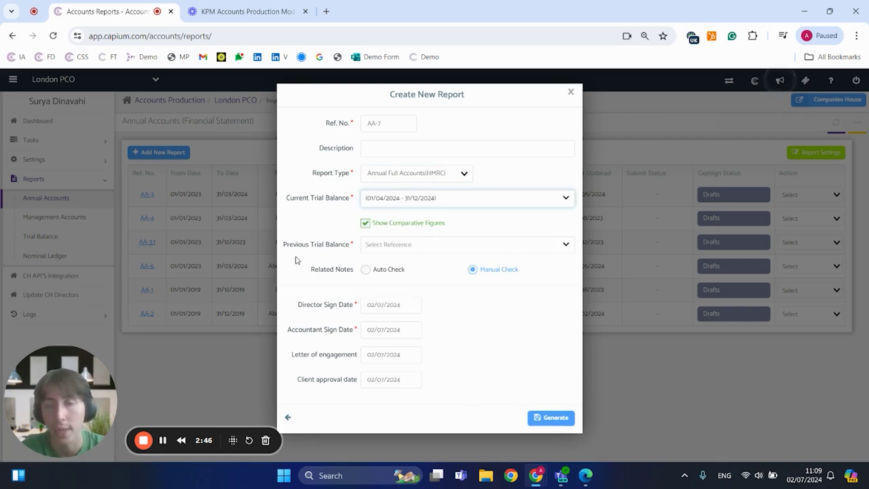
drag(282, 246, 350, 249)
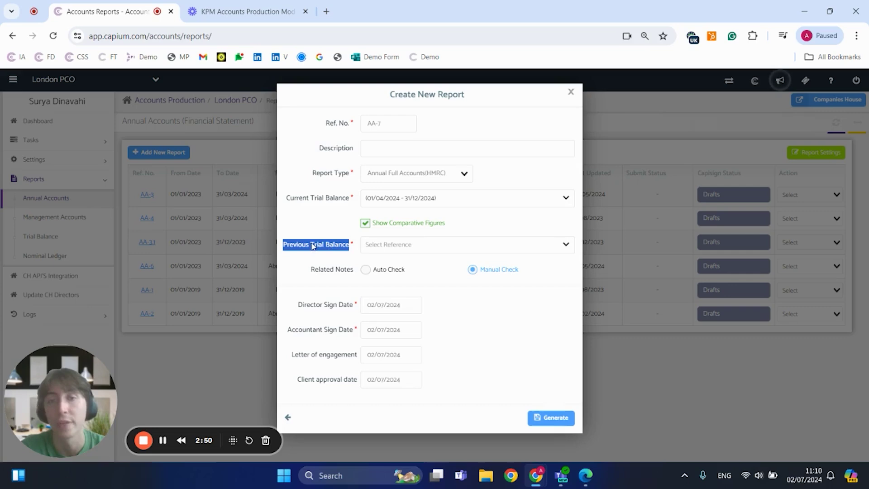
click(365, 224)
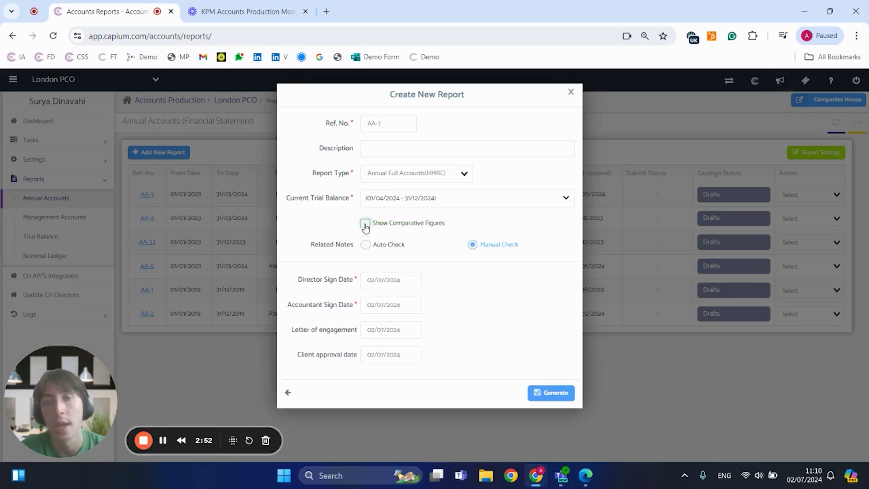
Generate the AA-7 report, skipping the validation warnings to preview it.
drag(383, 223, 498, 243)
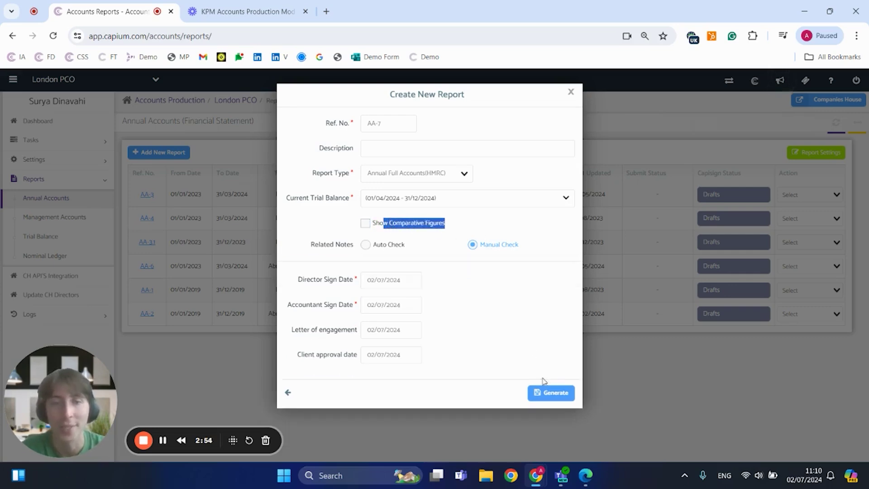
click(551, 393)
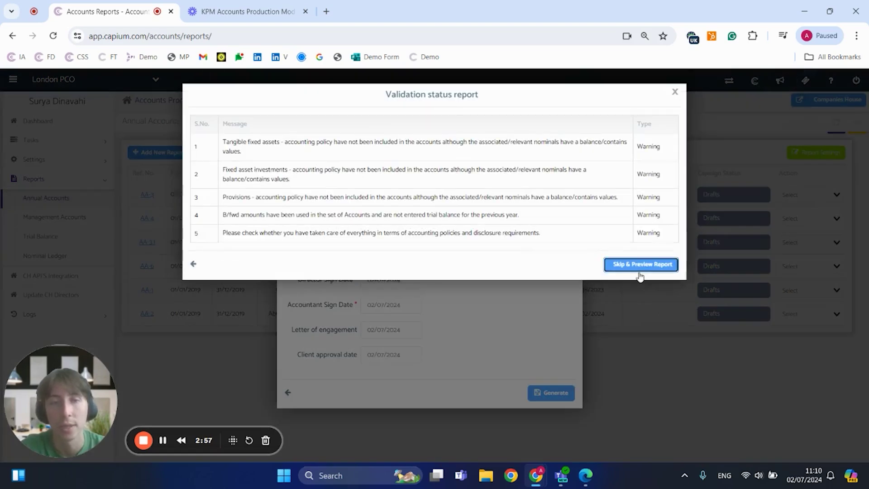
click(641, 266)
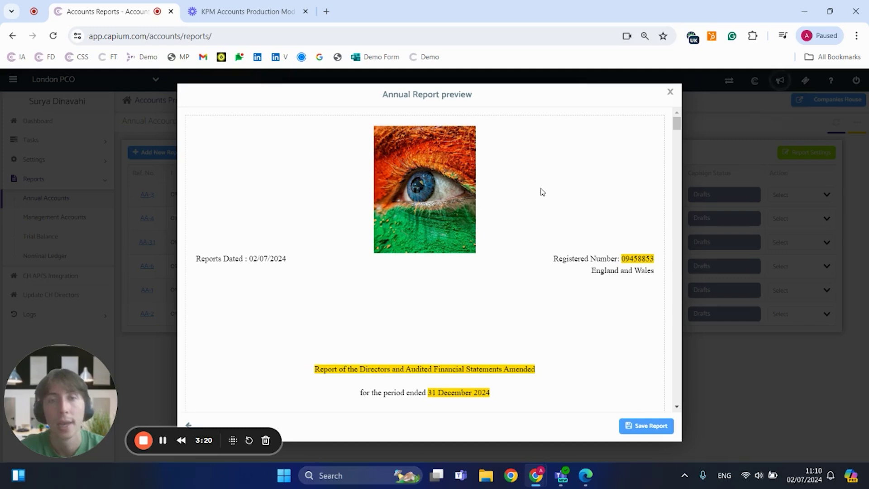
Review the preview from title page through balance sheet to the accounting policy notes, then save.
scroll(496, 235, down, 3)
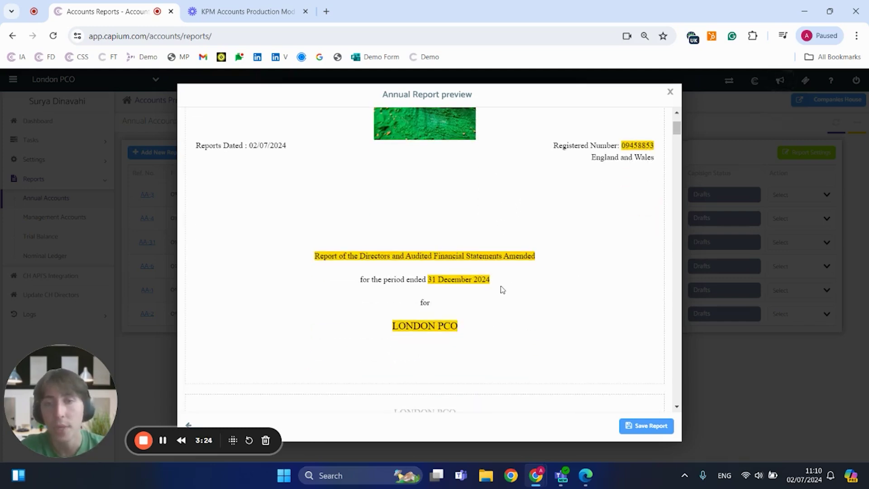
scroll(484, 204, down, 7)
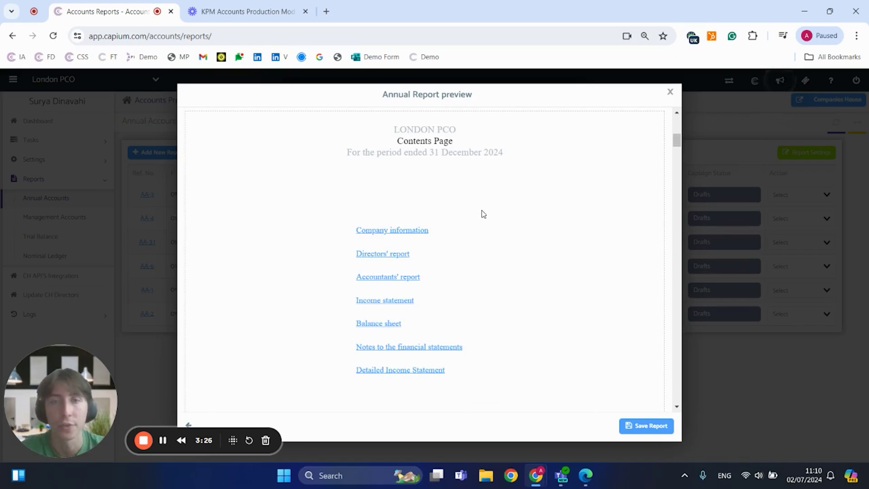
scroll(484, 214, down, 10)
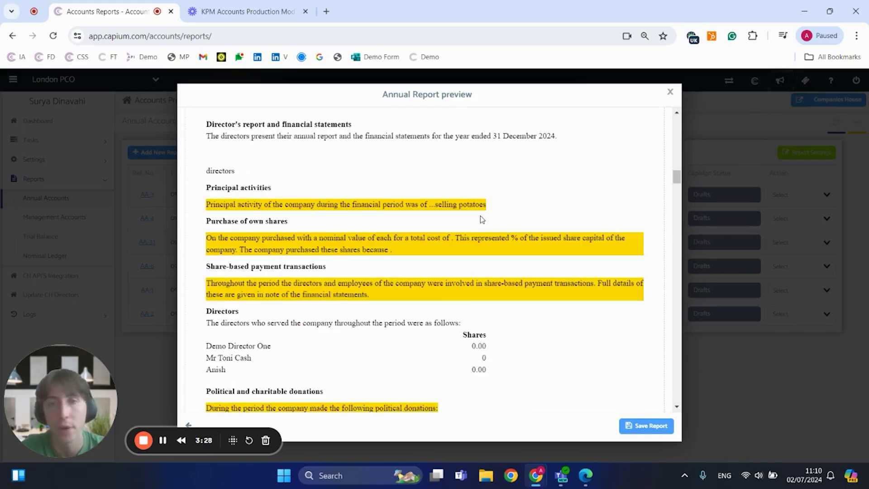
scroll(481, 220, down, 15)
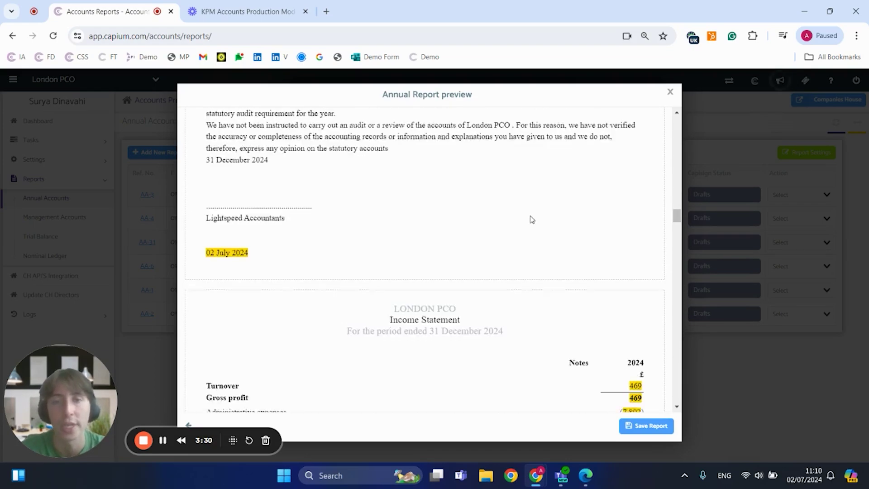
scroll(532, 220, down, 10)
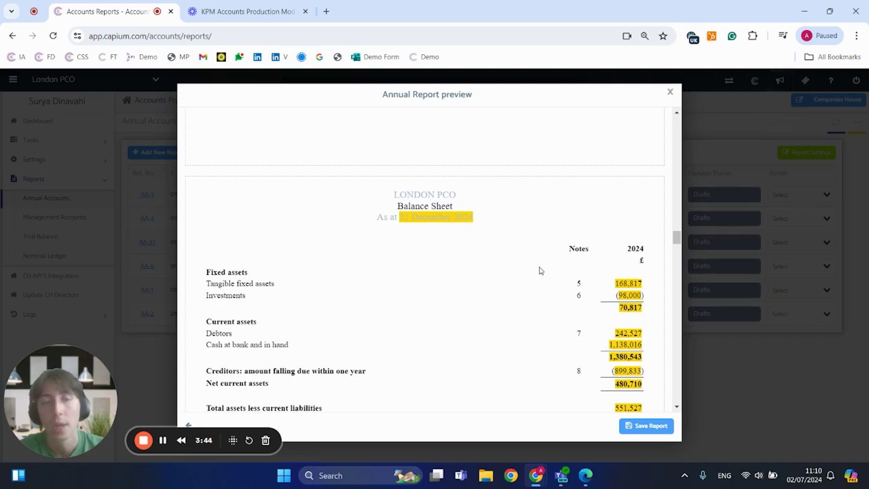
scroll(541, 272, down, 15)
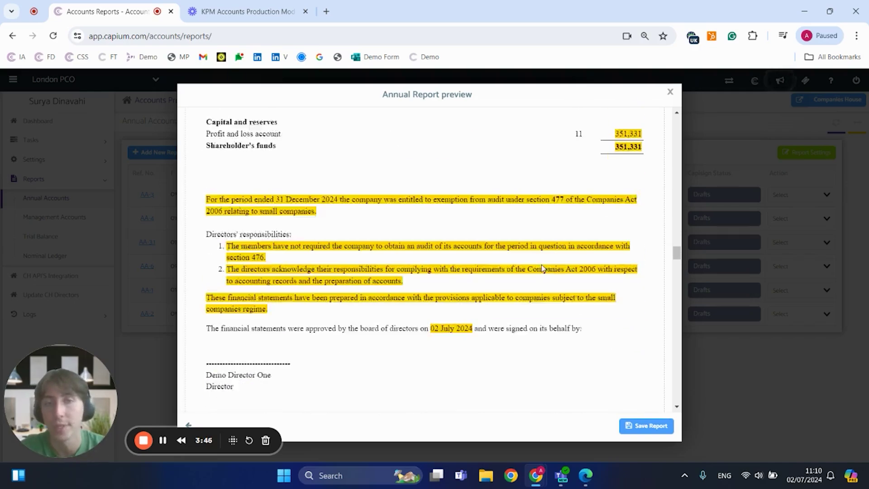
scroll(543, 271, down, 6)
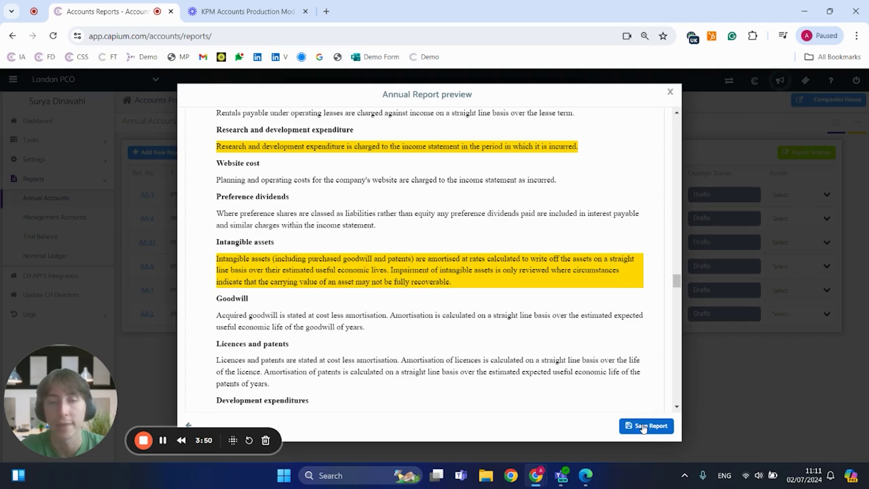
click(670, 95)
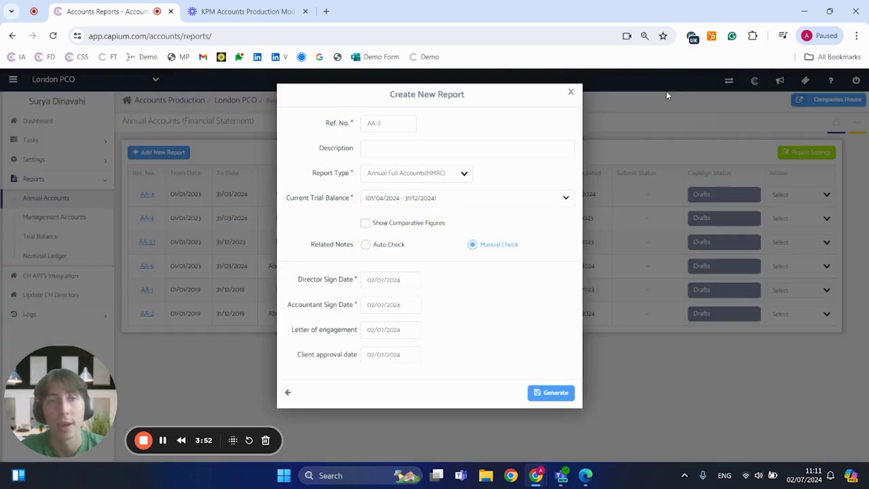
Close the AA-7 report form and switch the sidebar from Reports to Settings.
click(567, 92)
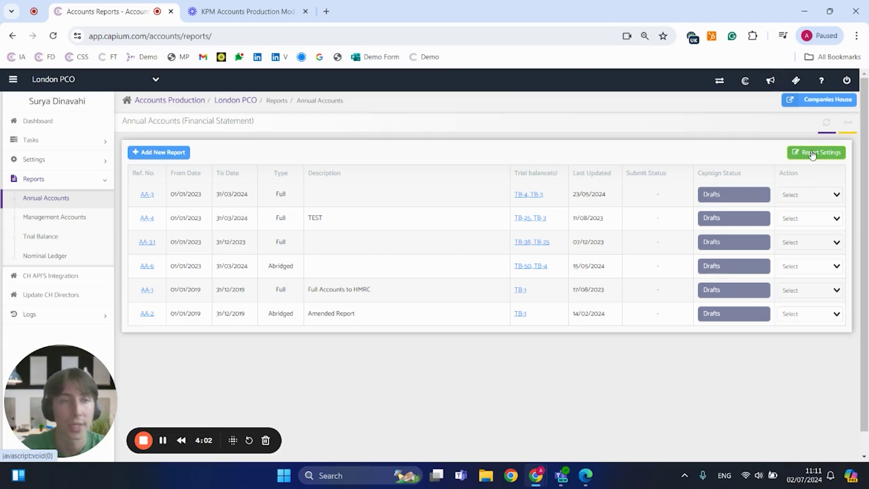
click(44, 178)
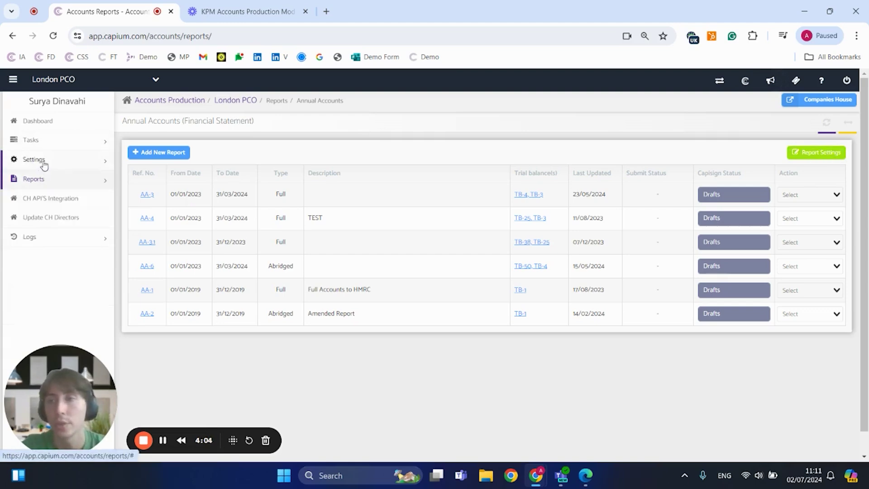
click(43, 160)
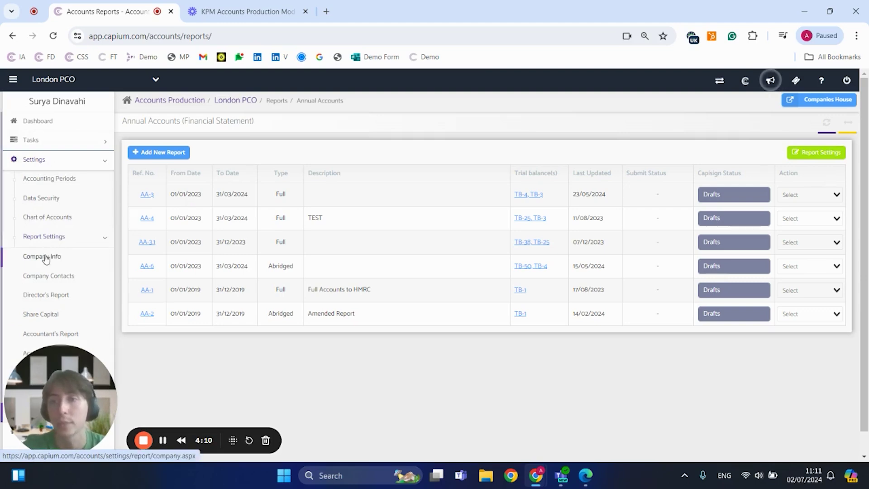
On Company Info, check the Company Size options and keep FRS102 as the taxonomy.
click(48, 254)
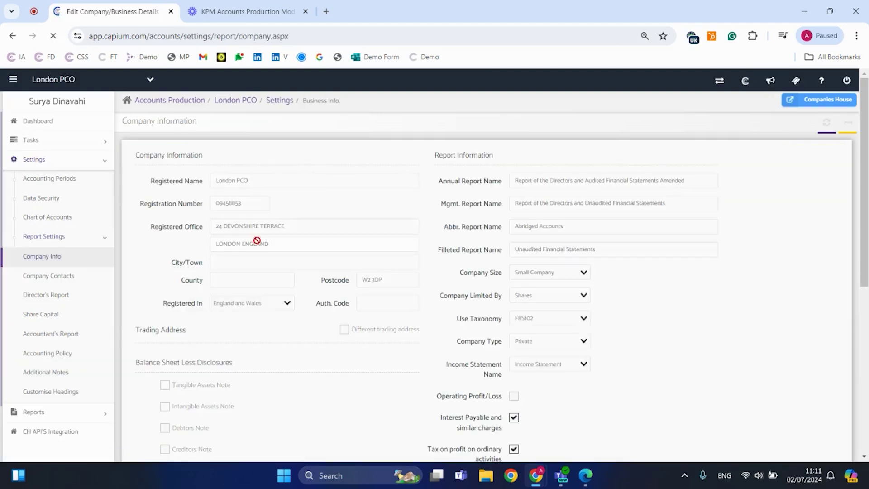
scroll(410, 220, down, 2)
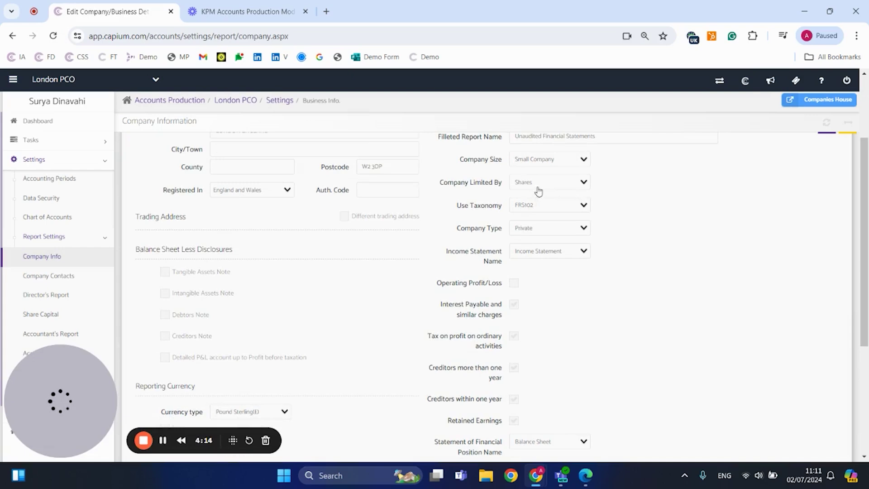
drag(451, 168, 542, 171)
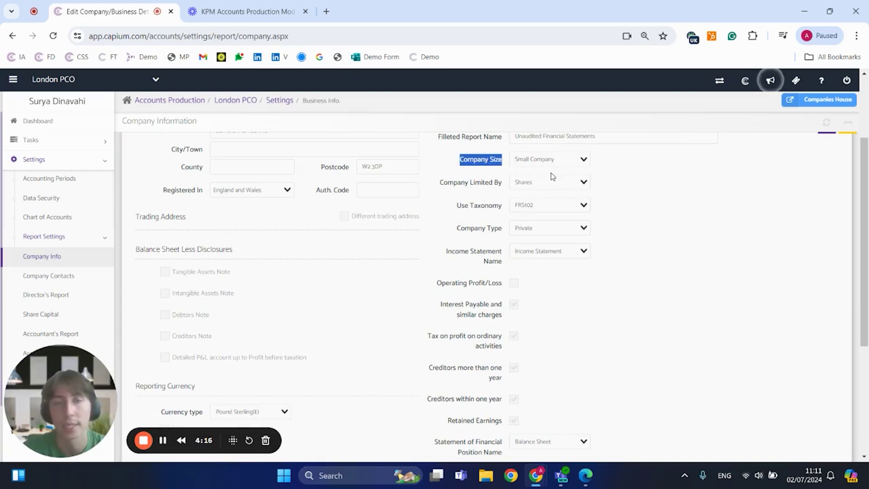
scroll(219, 408, down, 4)
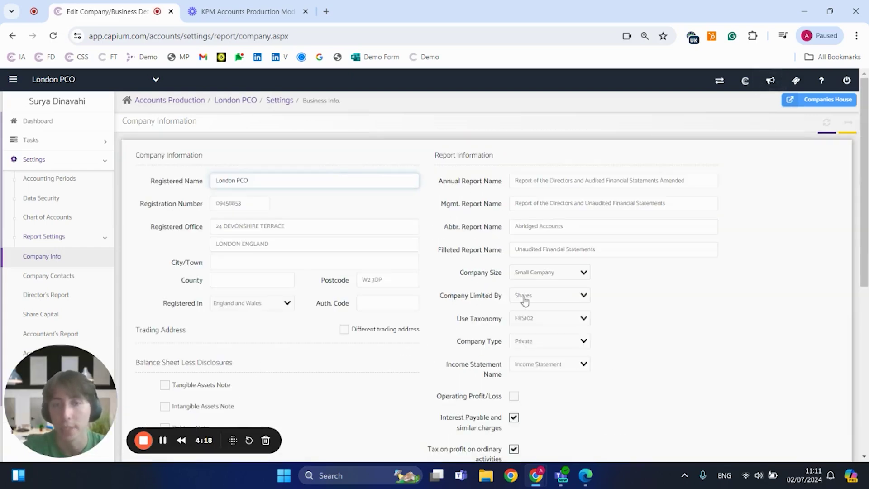
click(552, 274)
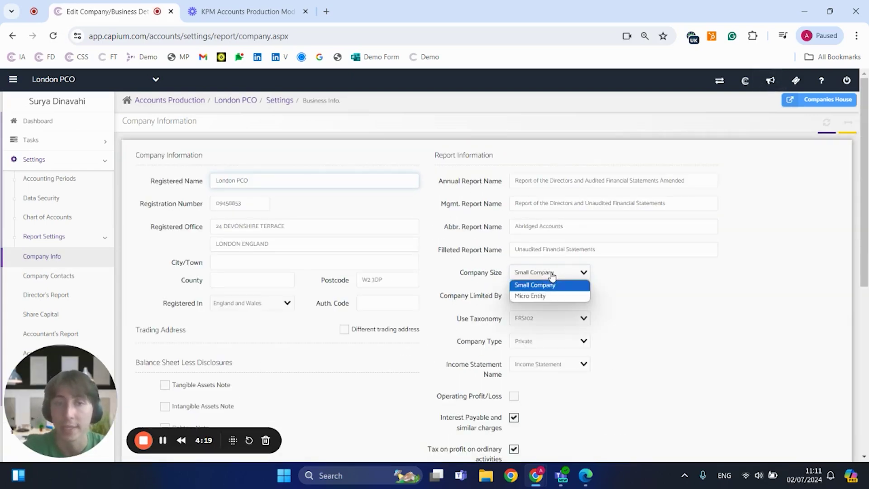
click(658, 295)
click(556, 319)
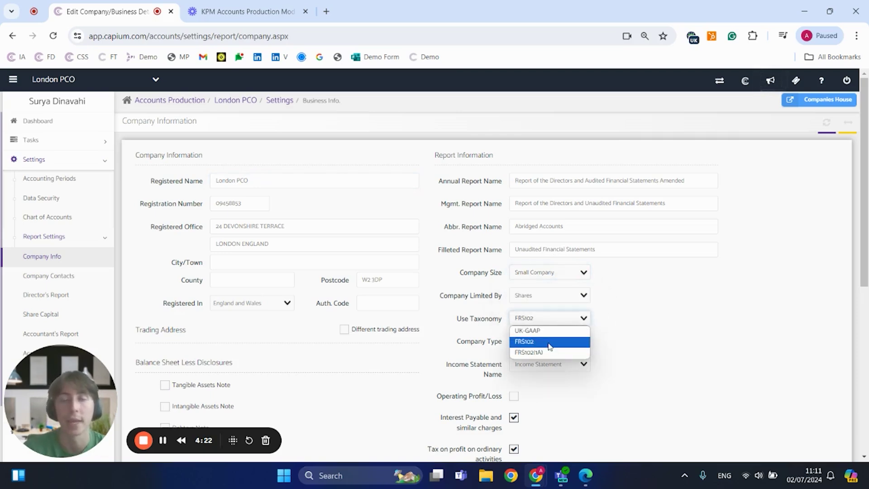
click(649, 330)
Set the trading status to Dormant, save the company info, and open Company Contacts.
scroll(270, 243, down, 5)
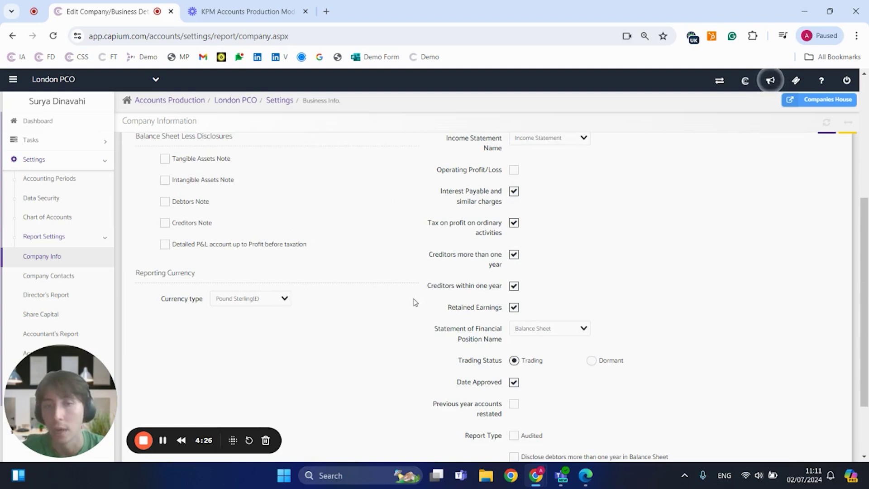
click(591, 360)
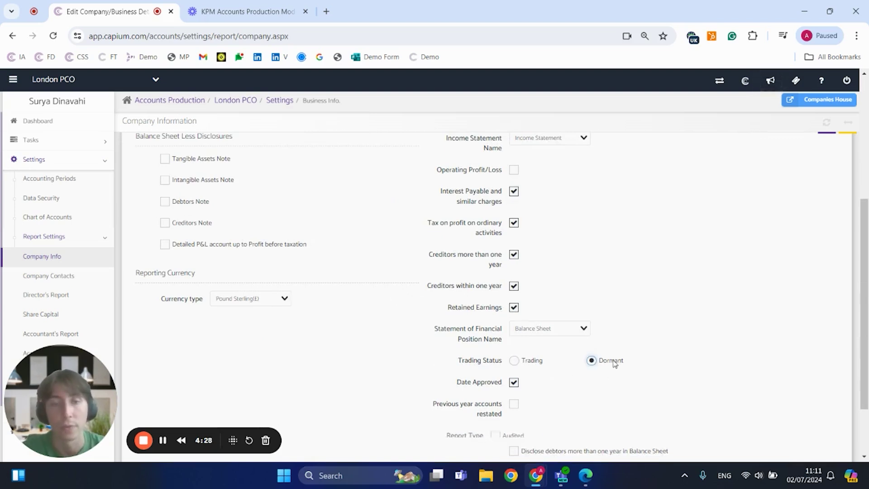
scroll(386, 351, down, 2)
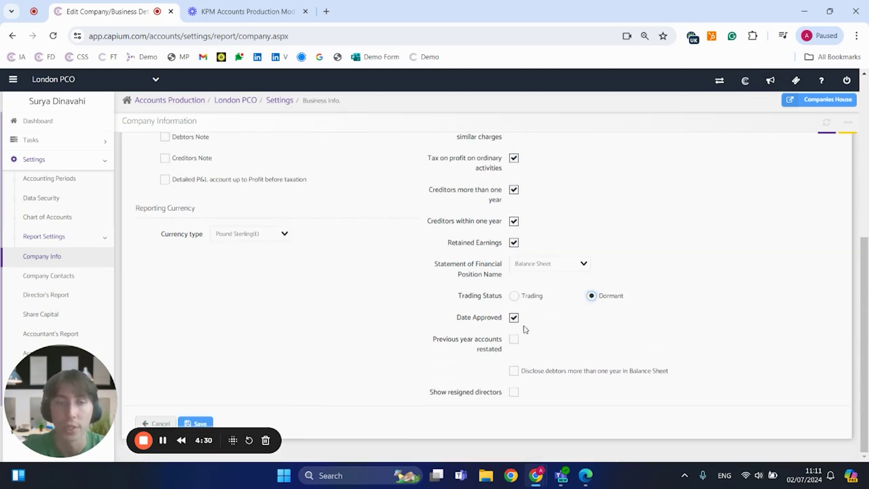
click(198, 424)
click(93, 277)
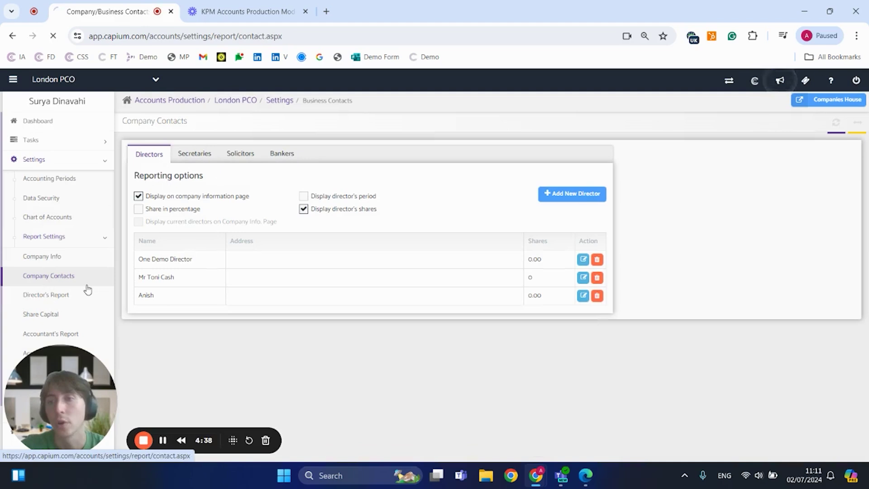
Inspect the Political and charitable donations note's Capium Tags unchanged, then open Share Capital.
click(46, 295)
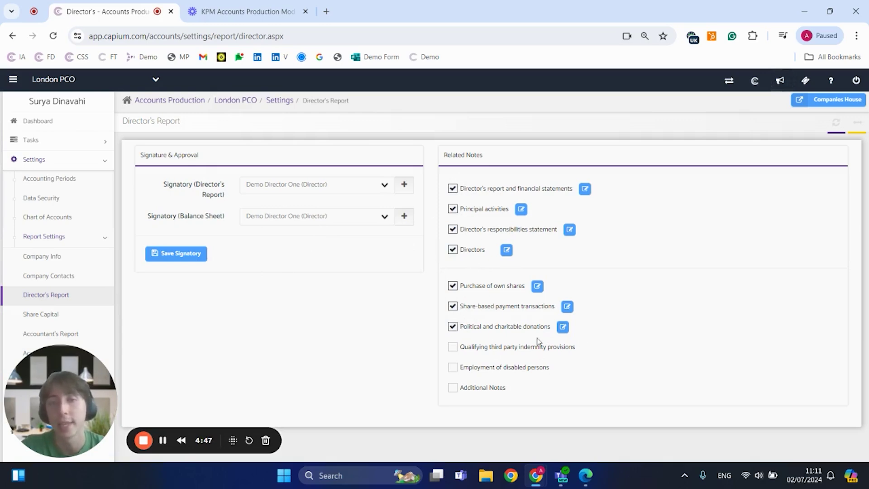
click(563, 326)
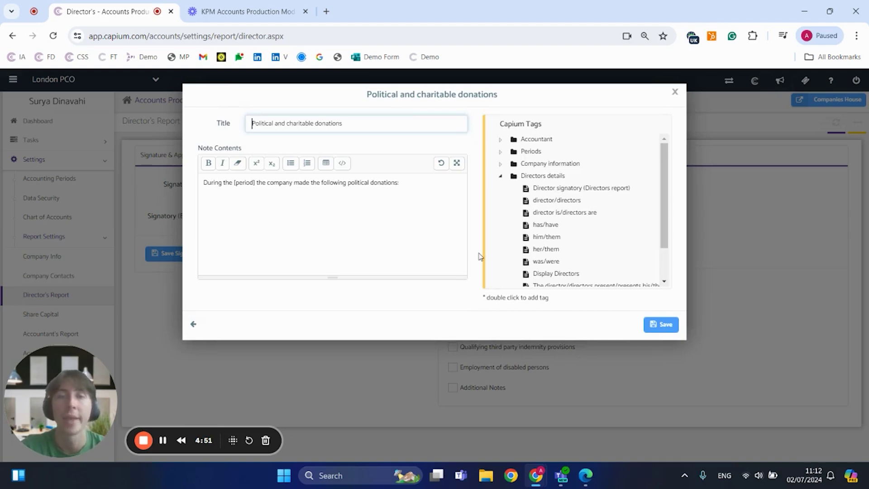
click(500, 176)
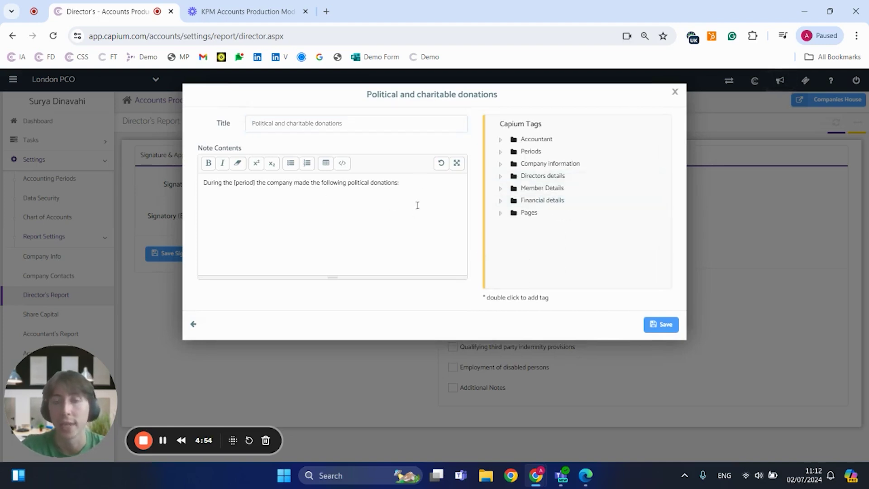
click(500, 164)
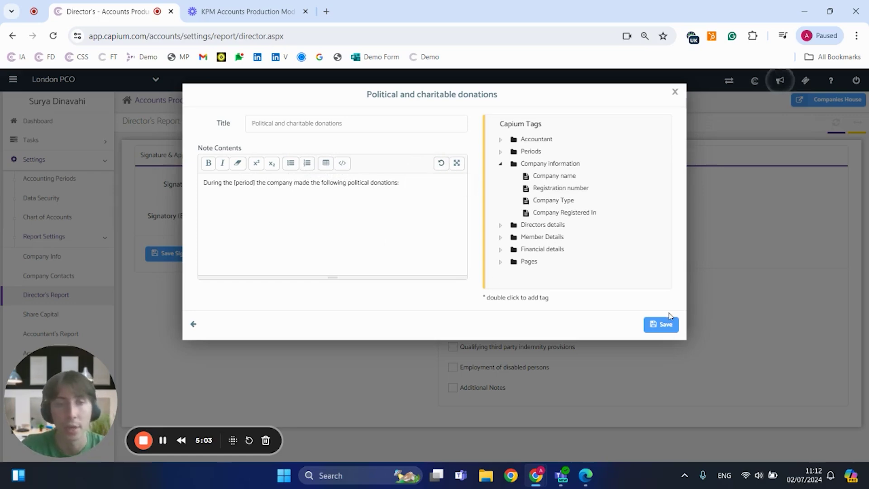
click(674, 93)
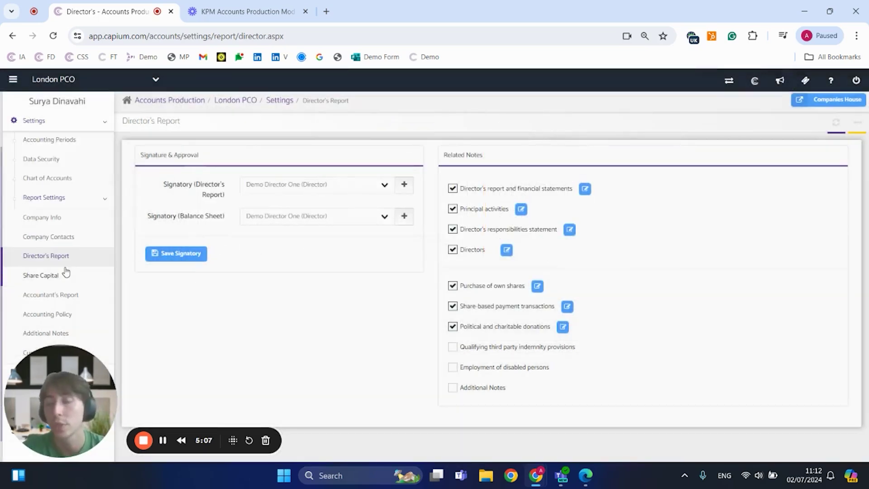
click(48, 276)
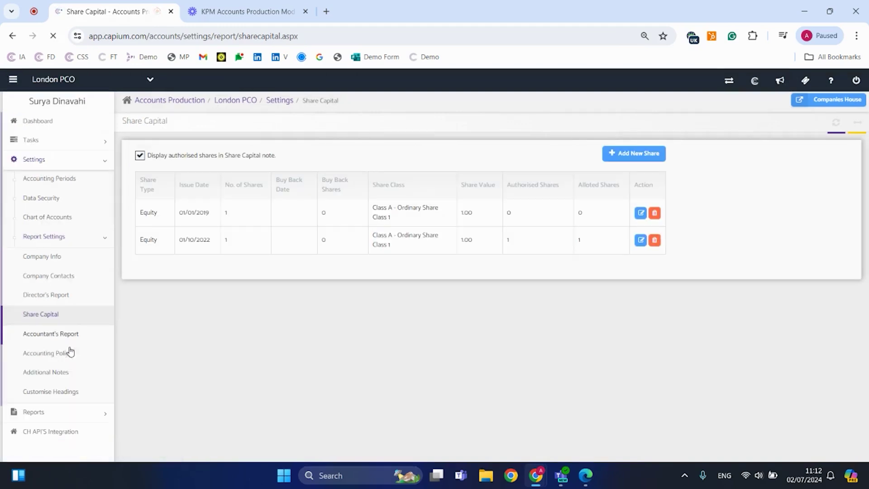
View Accountant's Report settings (Lightspeed Accountants, ICAEW), then switch the sidebar back to Tasks.
click(56, 334)
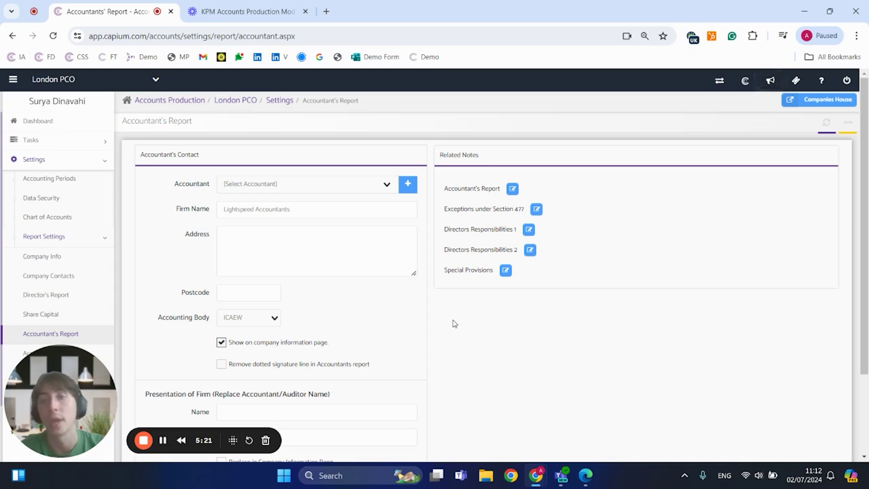
click(60, 159)
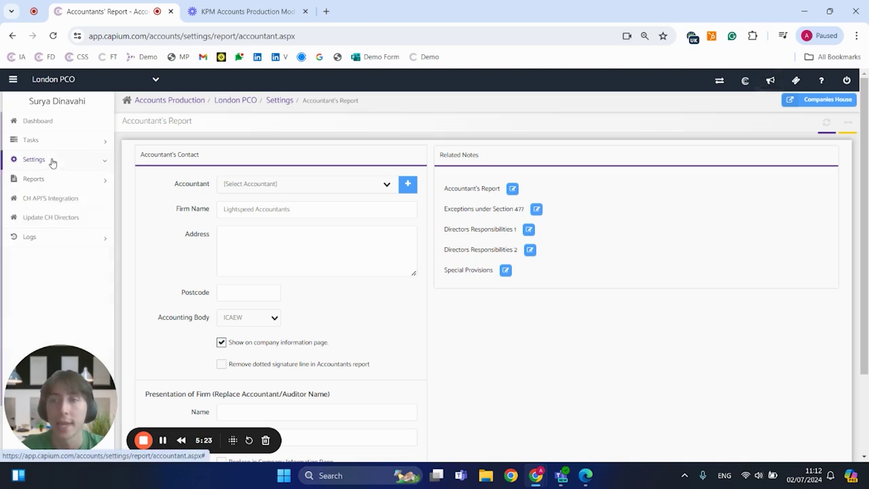
click(47, 140)
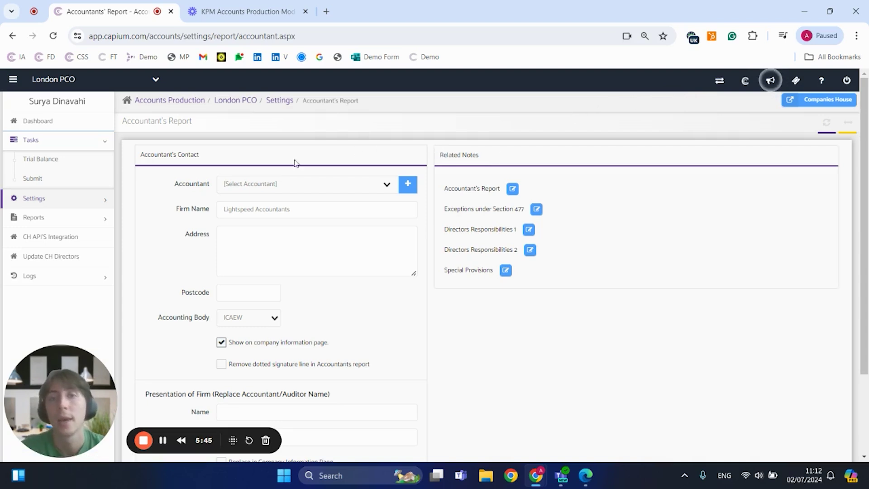
Open London PCO's Annual Accounts report list and check its Capisign Status column.
click(43, 218)
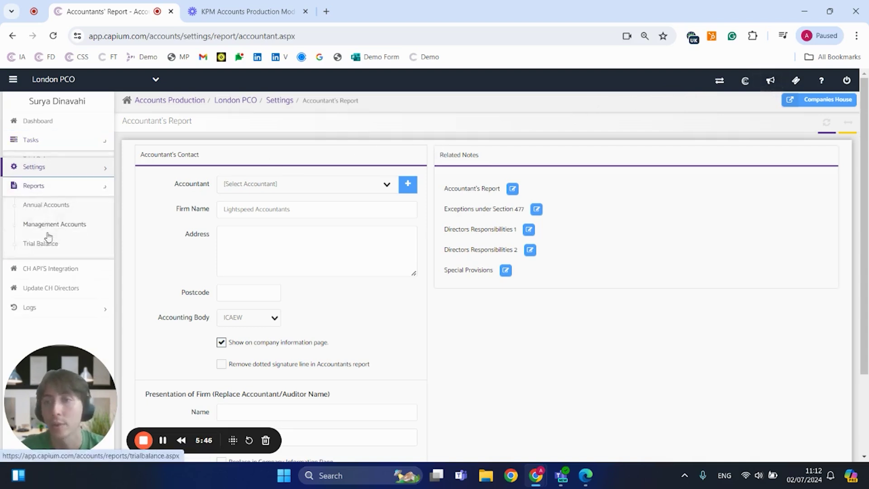
click(47, 203)
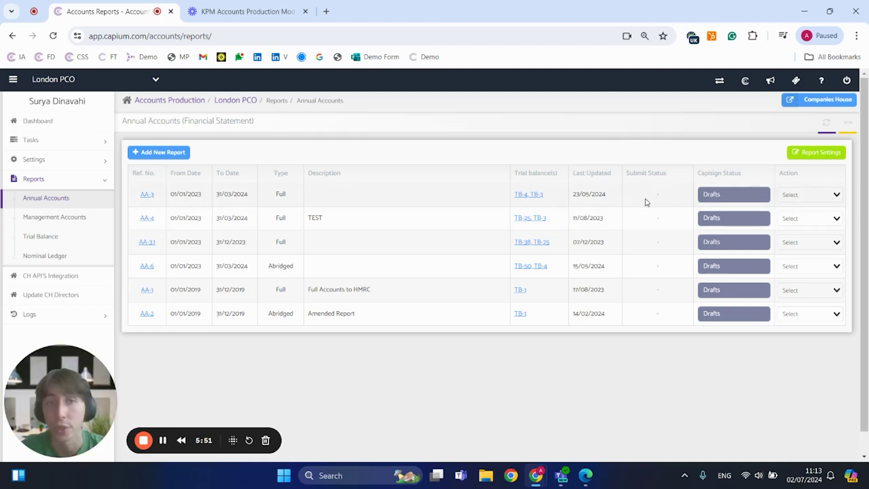
drag(697, 173, 752, 178)
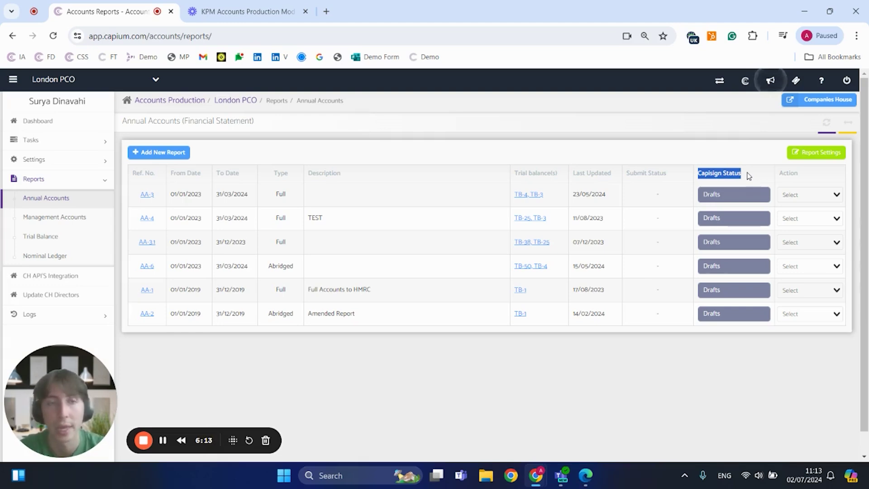
Show the Action dropdown options for report AA-3, whose status is Drafts Capisign.
double_click(787, 172)
click(797, 195)
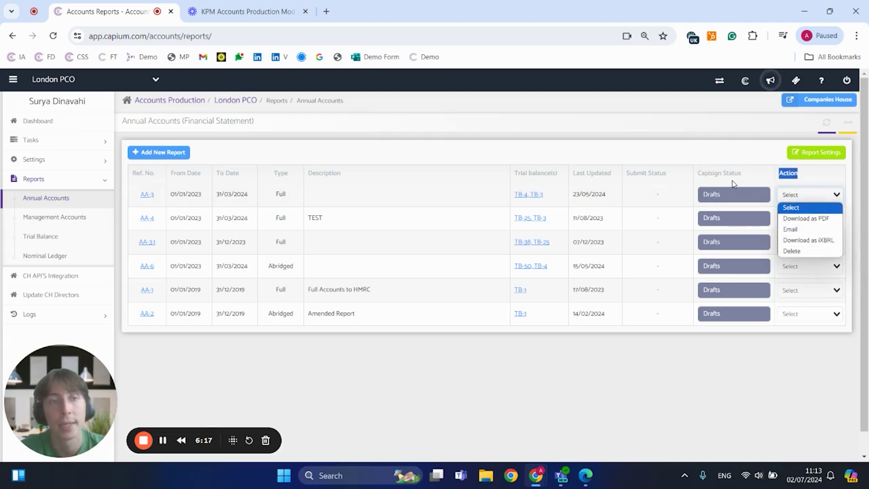
drag(697, 180, 754, 180)
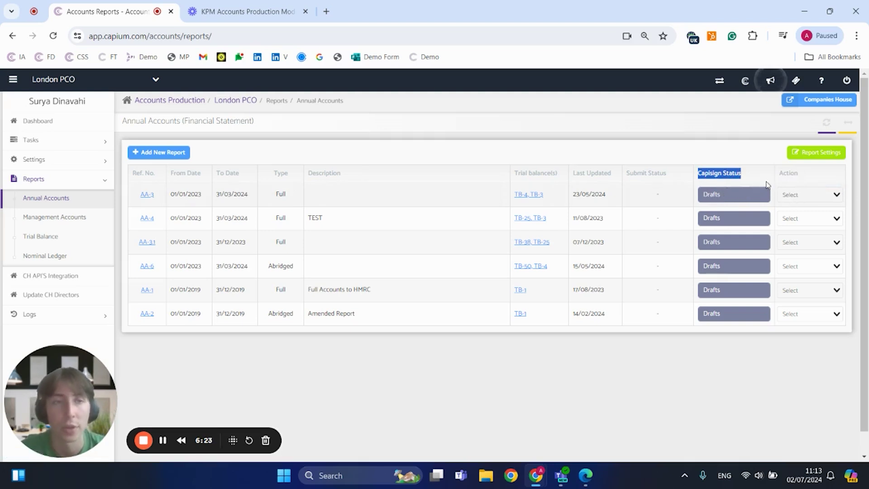
click(804, 198)
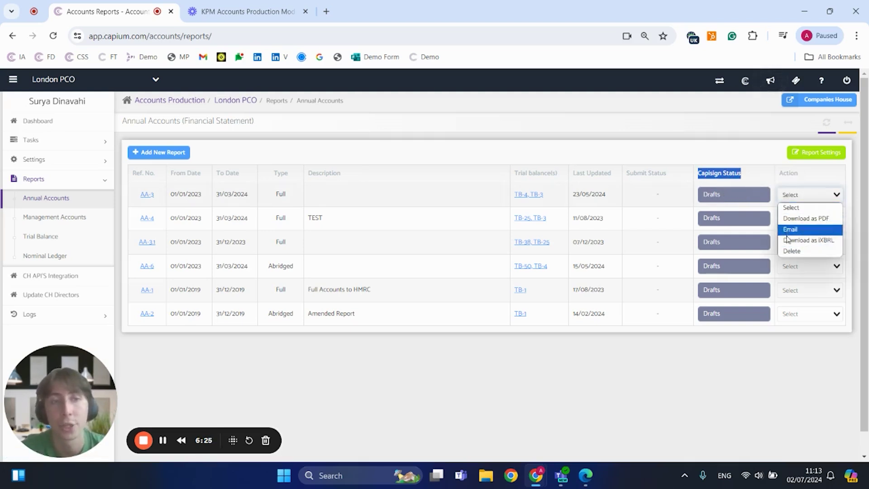